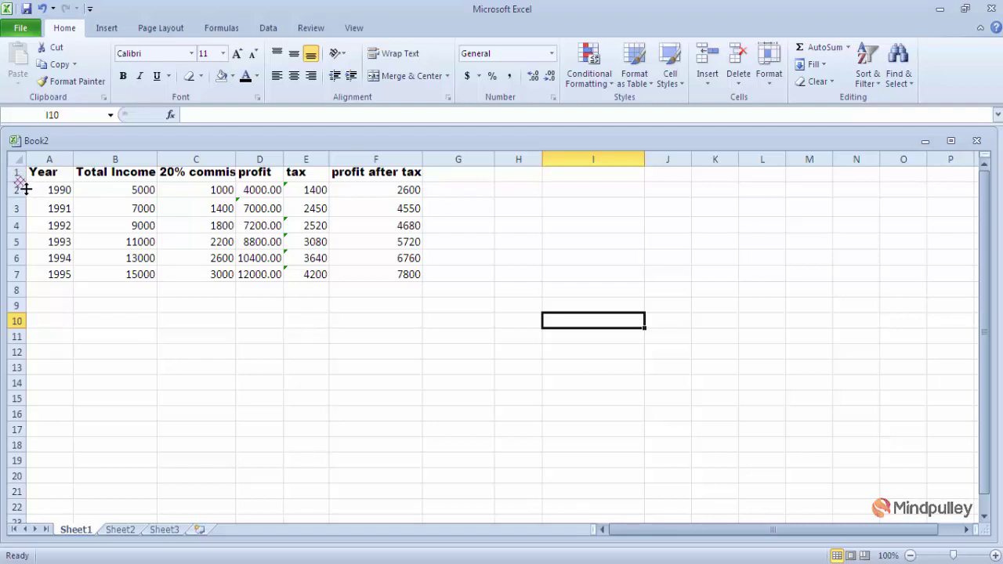
# Increase the height of row 1, the header row, to roughly double.
pyautogui.moveTo(26, 188); pyautogui.dragTo(28, 209)
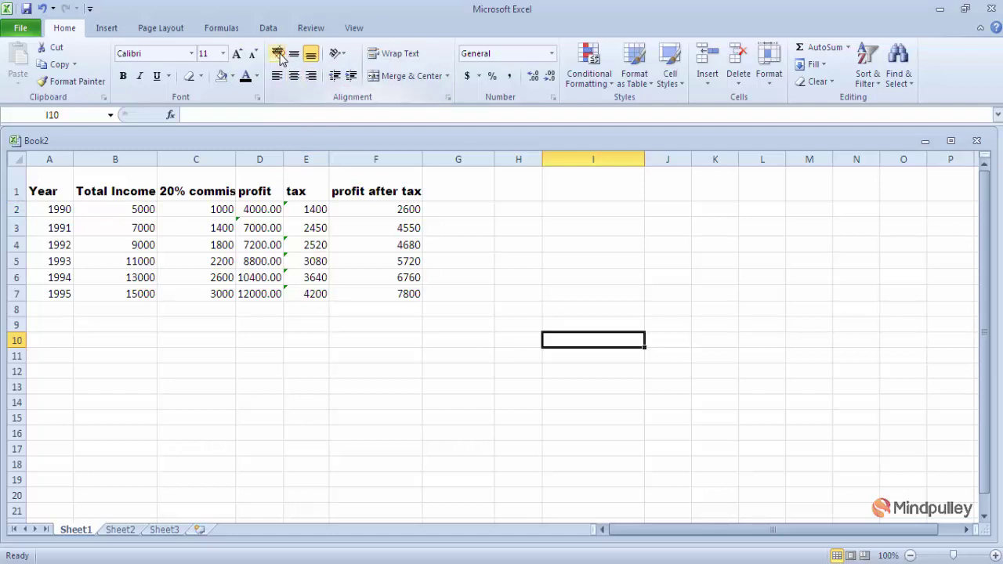
pyautogui.doubleClick(49, 192)
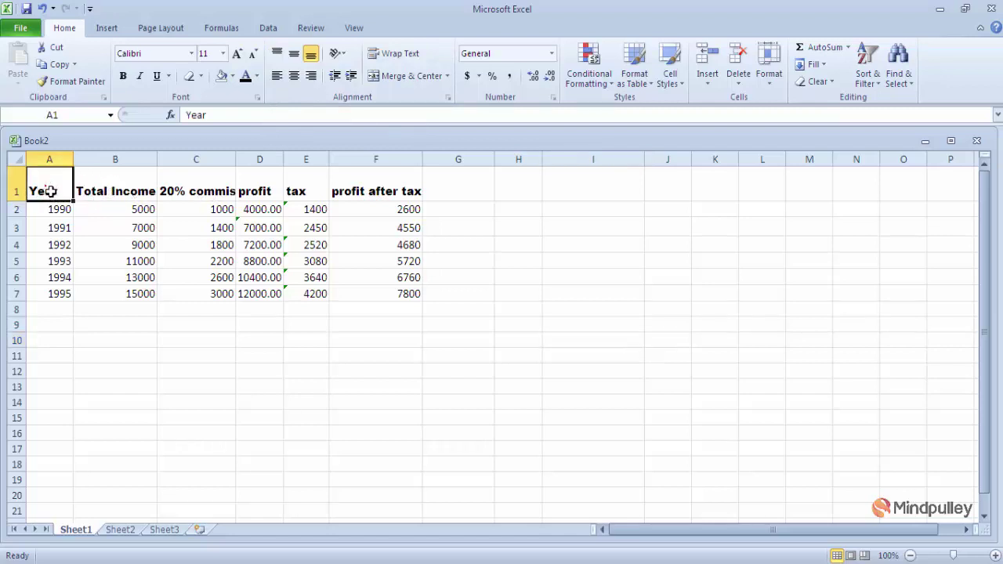
pyautogui.moveTo(50, 192); pyautogui.dragTo(246, 175)
pyautogui.click(65, 192)
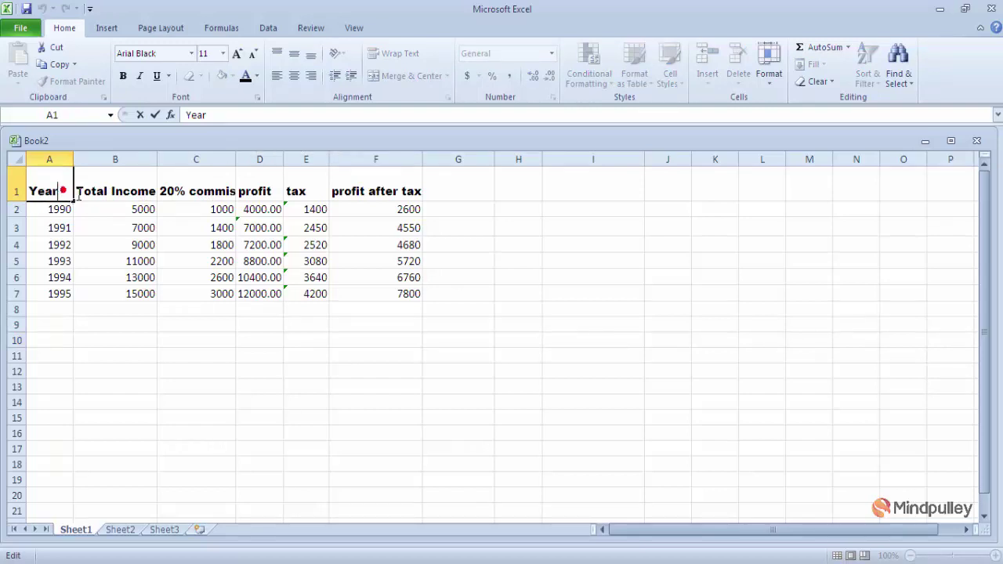
pyautogui.click(142, 186)
pyautogui.click(71, 191)
pyautogui.doubleClick(63, 188)
pyautogui.click(168, 373)
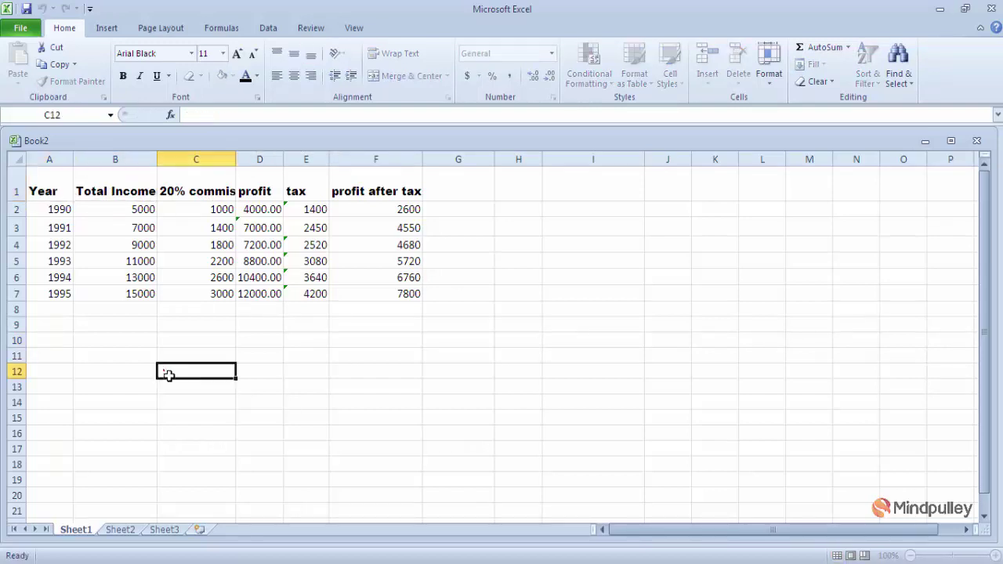
# Try top, middle and bottom vertical alignment in turn on the header cells A1:F1.
pyautogui.click(61, 195)
pyautogui.moveTo(61, 194); pyautogui.dragTo(365, 204)
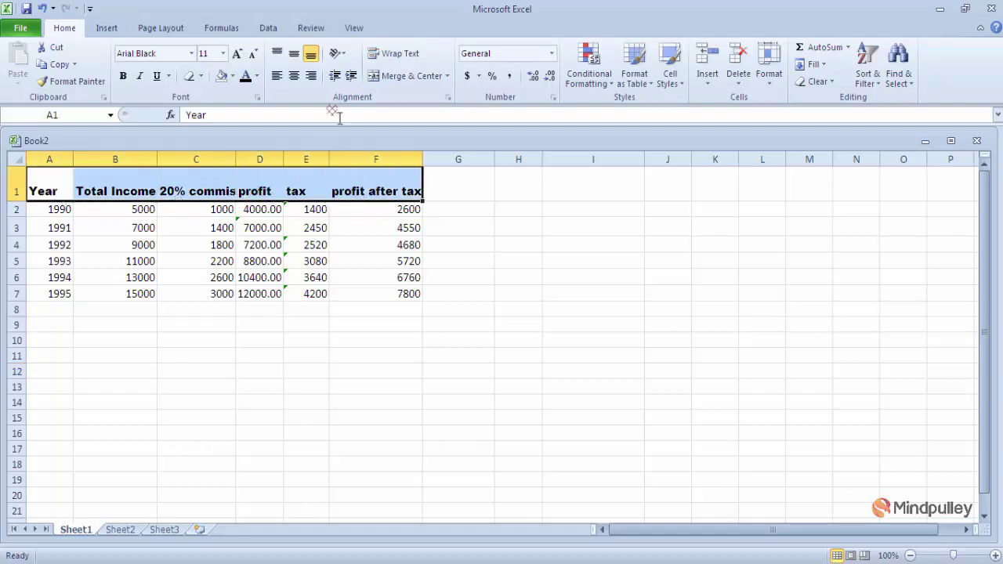
pyautogui.click(278, 53)
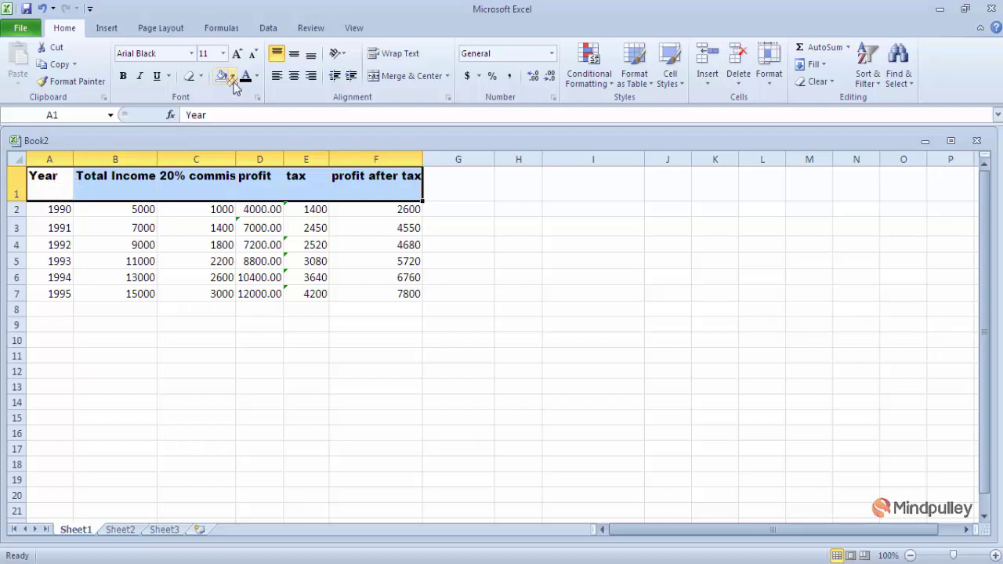
pyautogui.click(294, 54)
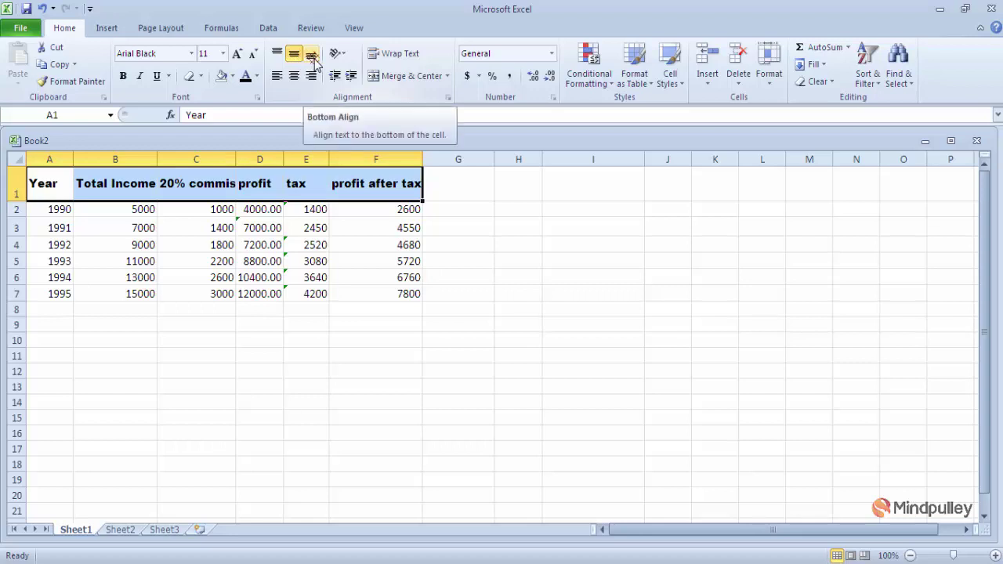
pyautogui.click(311, 54)
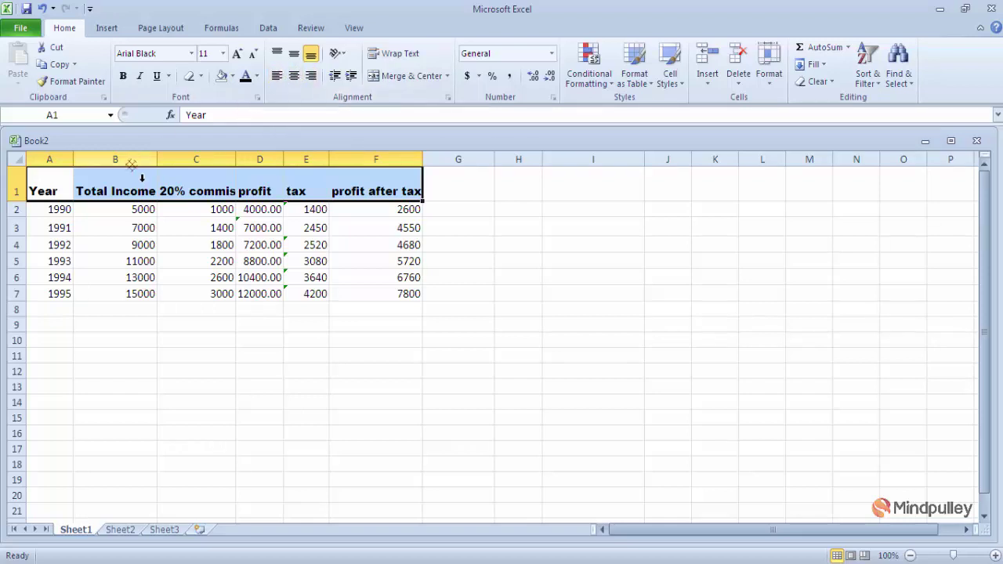
pyautogui.click(229, 345)
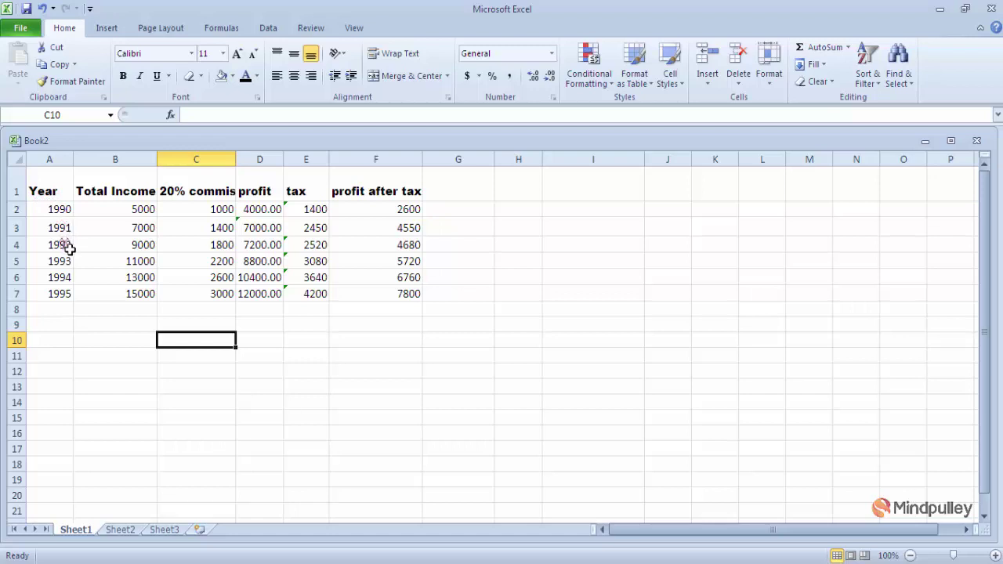
# Try left, center and right text alignment in turn on the data cells A2:F7.
pyautogui.click(43, 212)
pyautogui.doubleClick(44, 212)
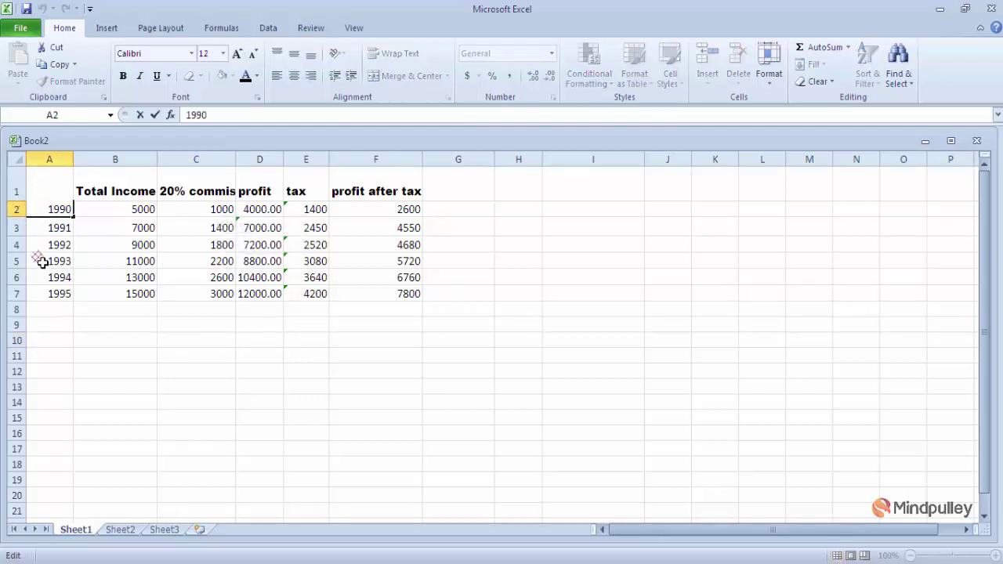
pyautogui.moveTo(40, 259); pyautogui.dragTo(45, 217)
pyautogui.click(45, 217)
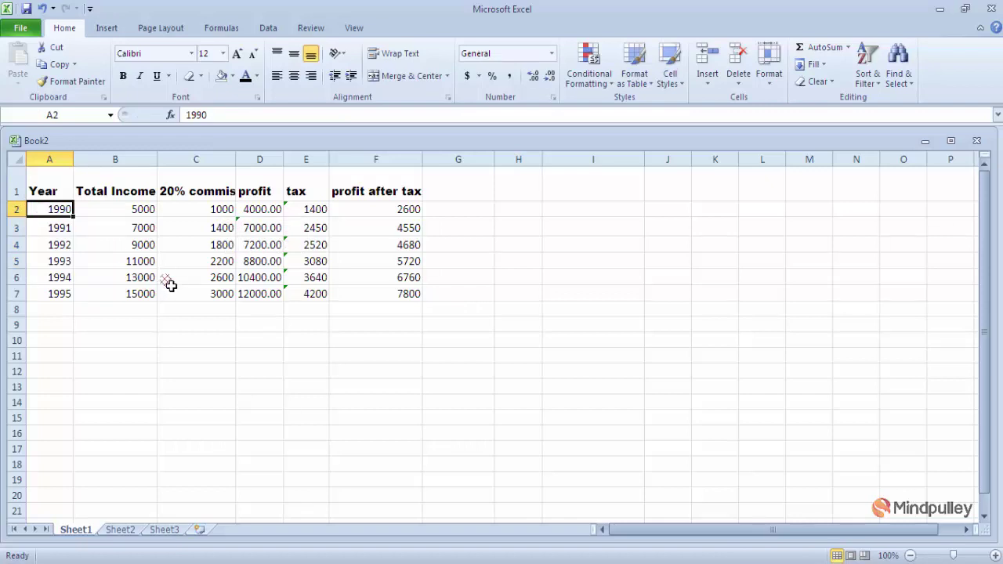
pyautogui.keyDown('shift'); pyautogui.click(377, 299); pyautogui.keyUp('shift')
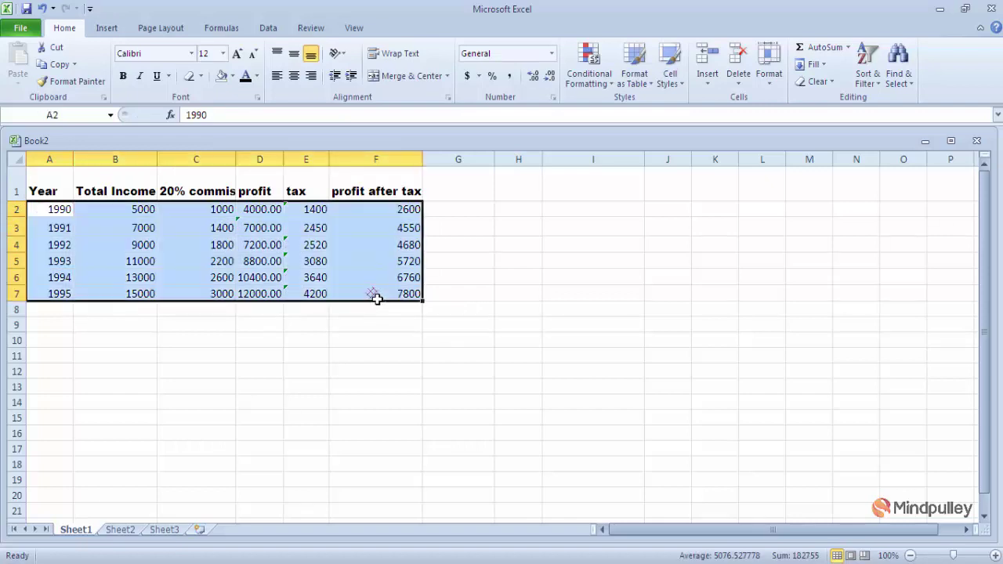
pyautogui.click(276, 78)
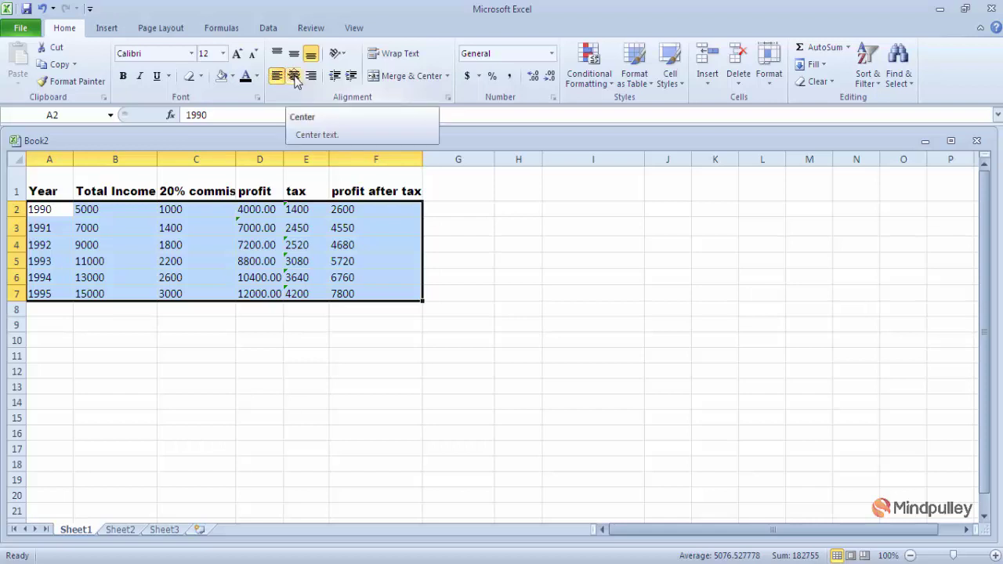
pyautogui.click(294, 78)
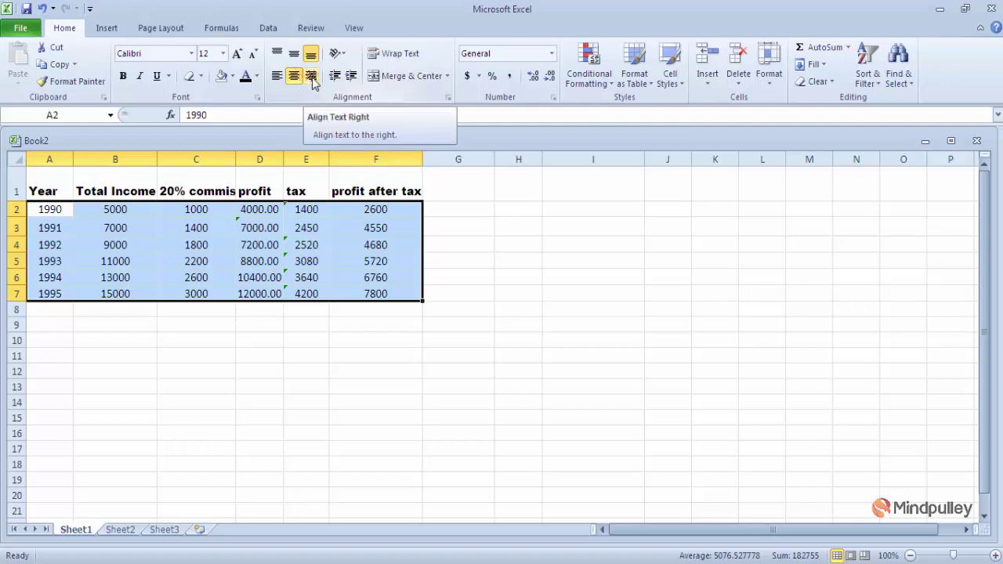
pyautogui.click(311, 77)
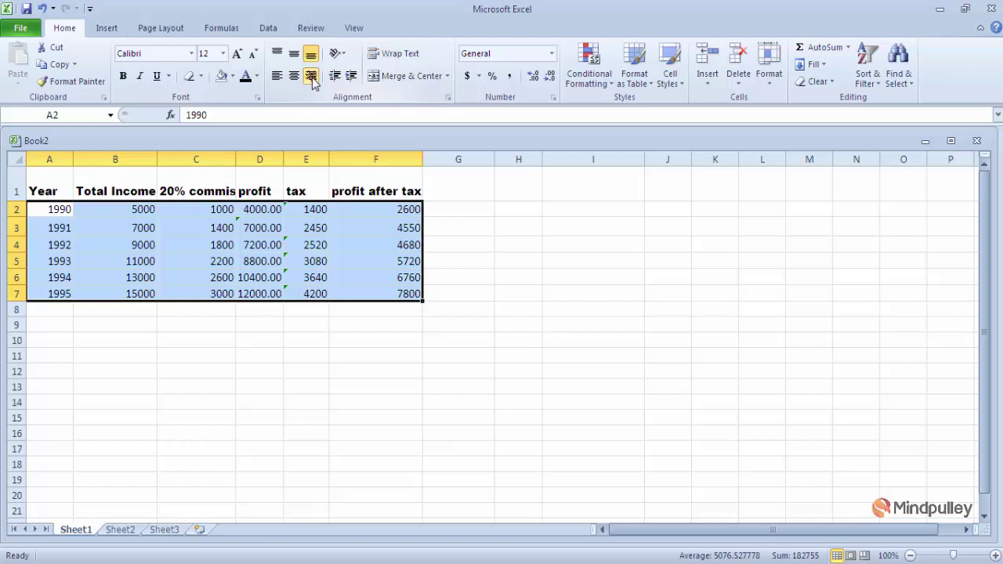
pyautogui.click(180, 450)
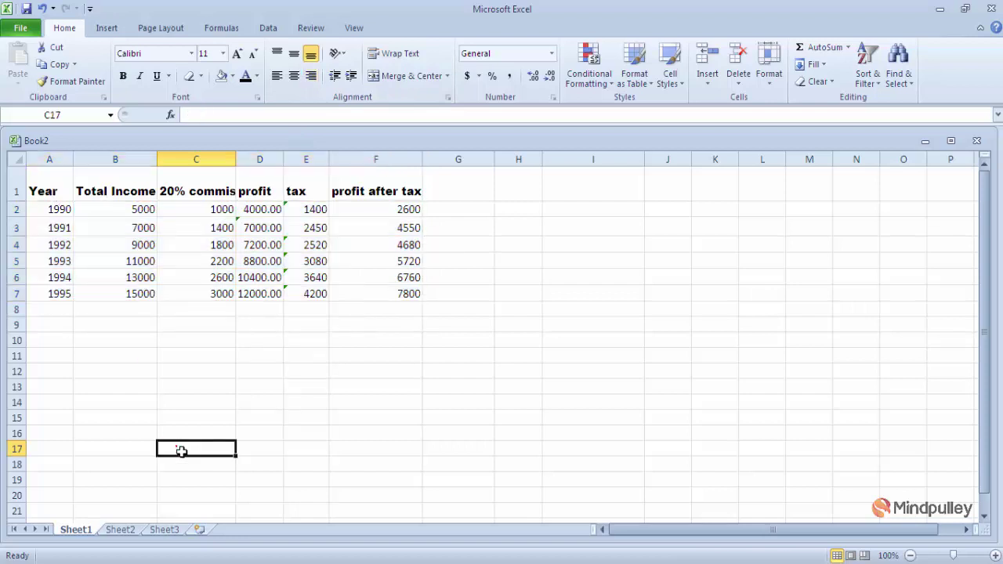
# Center the text horizontally in the whole table, cells A1:F7, including the headers.
pyautogui.click(47, 182)
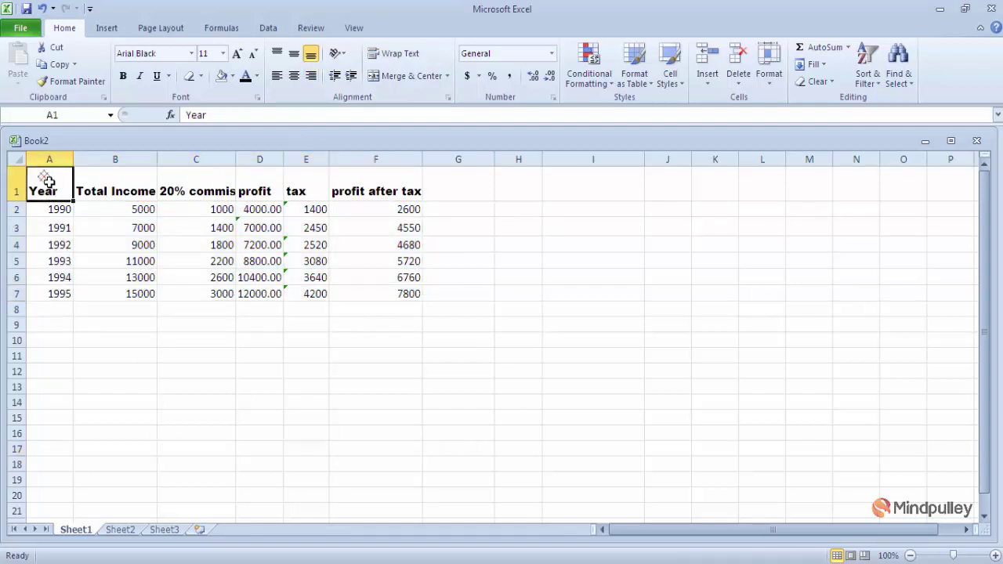
pyautogui.keyDown('shift'); pyautogui.click(412, 296); pyautogui.keyUp('shift')
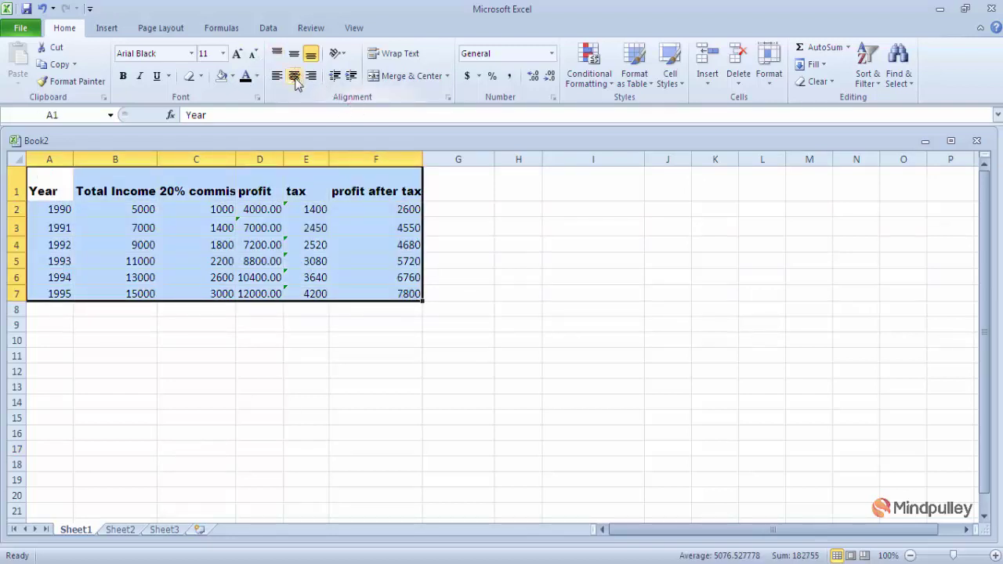
pyautogui.click(295, 76)
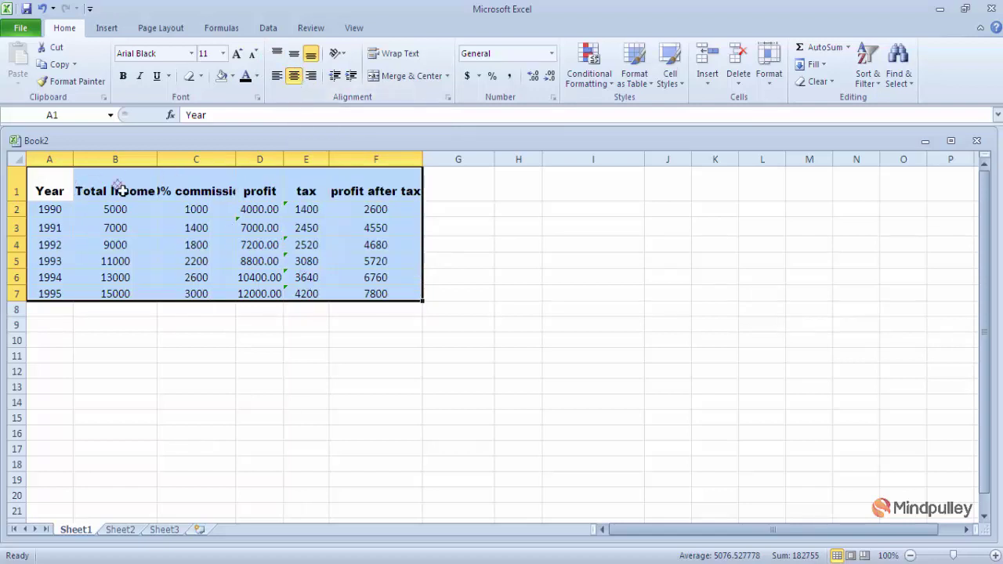
pyautogui.click(582, 371)
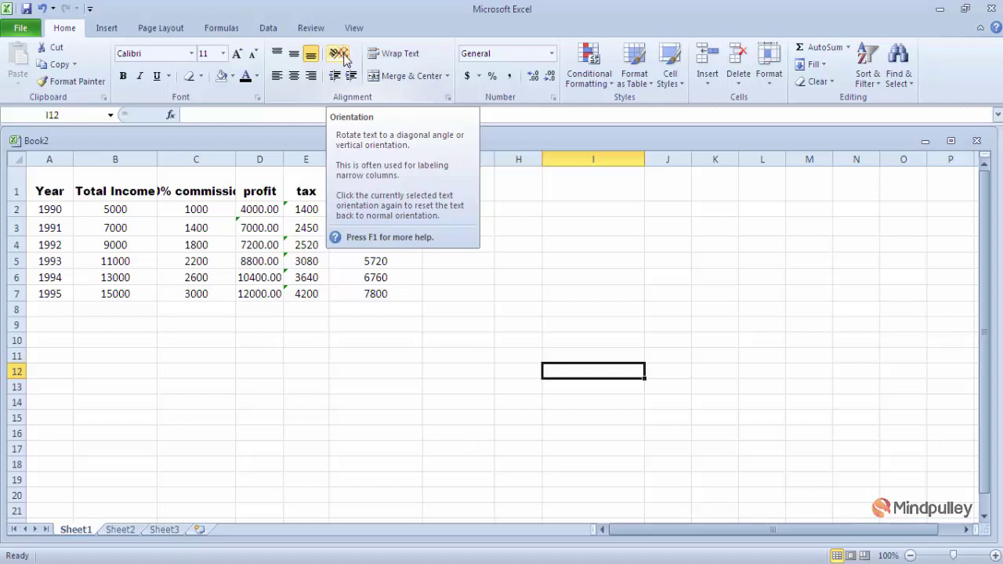
pyautogui.click(343, 55)
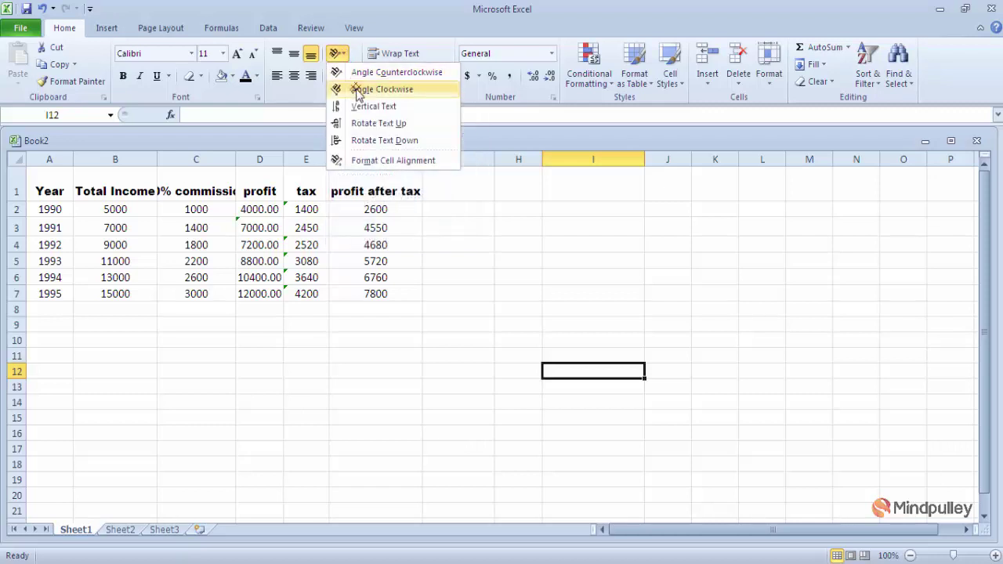
pyautogui.click(478, 201)
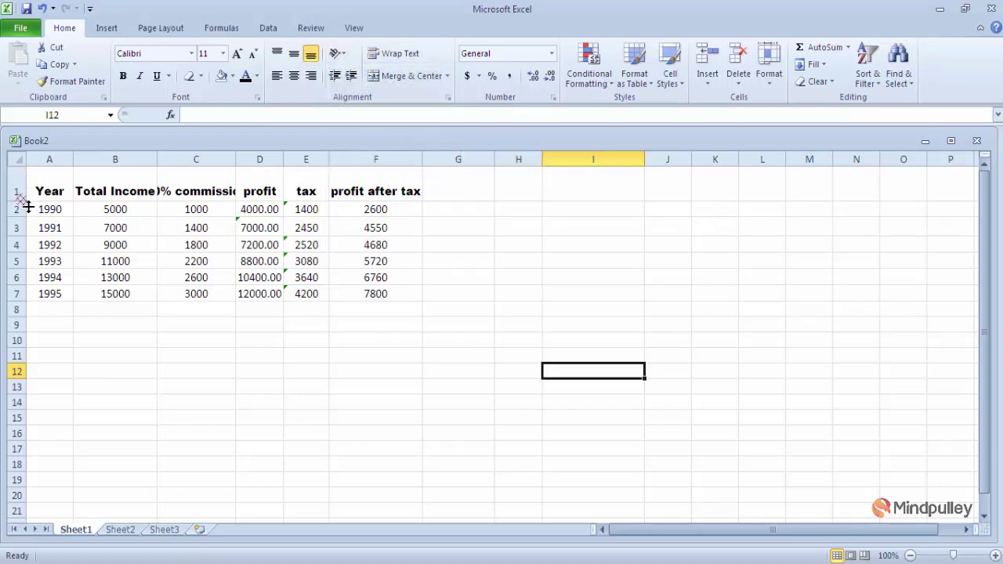
# Make row 1 taller and column A wider to give the Year heading more room.
pyautogui.moveTo(28, 206); pyautogui.dragTo(30, 222)
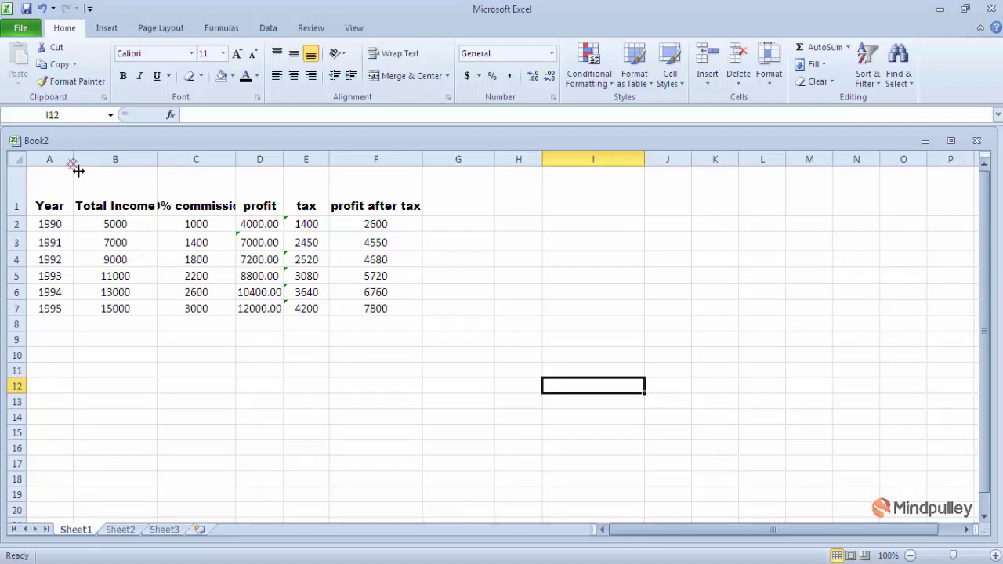
pyautogui.moveTo(78, 170); pyautogui.dragTo(99, 167)
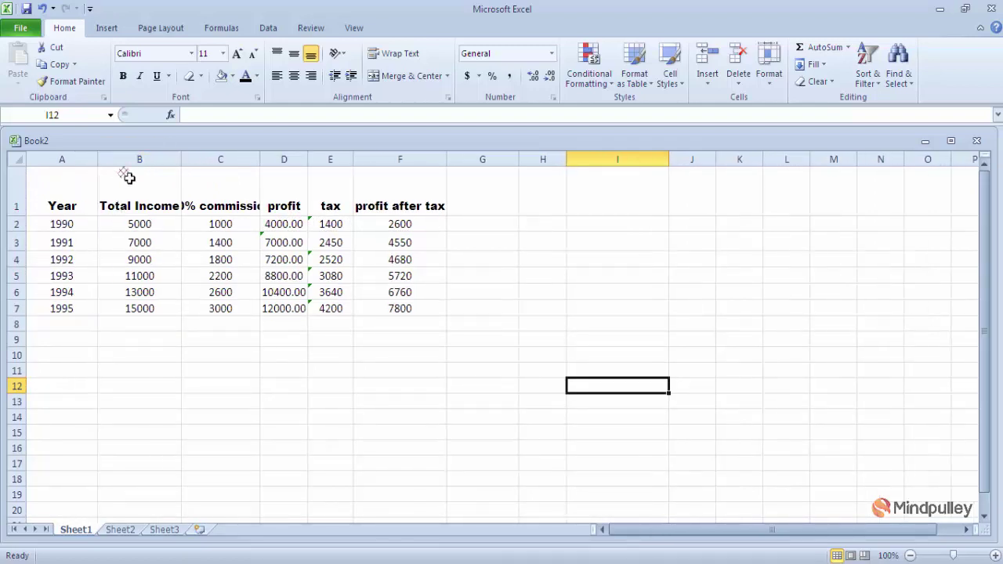
# Try the Angle Counterclockwise and Angle Clockwise orientations on the Year heading in A1.
pyautogui.click(69, 208)
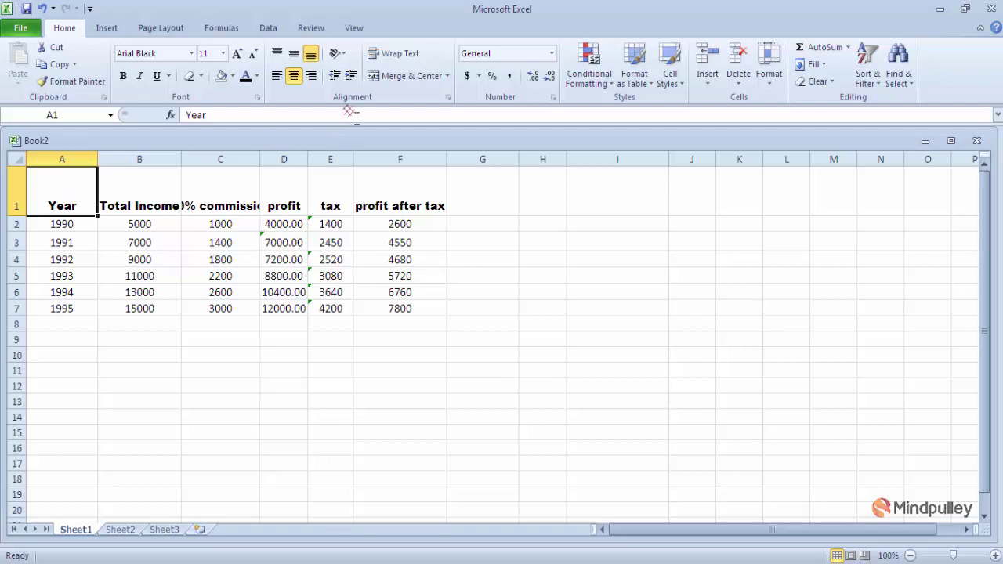
pyautogui.click(345, 55)
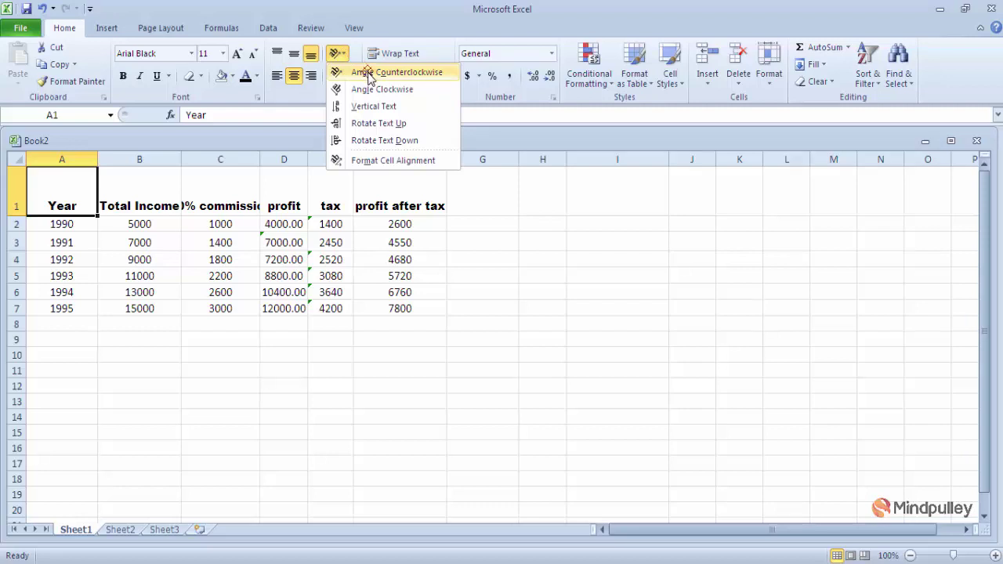
pyautogui.click(369, 73)
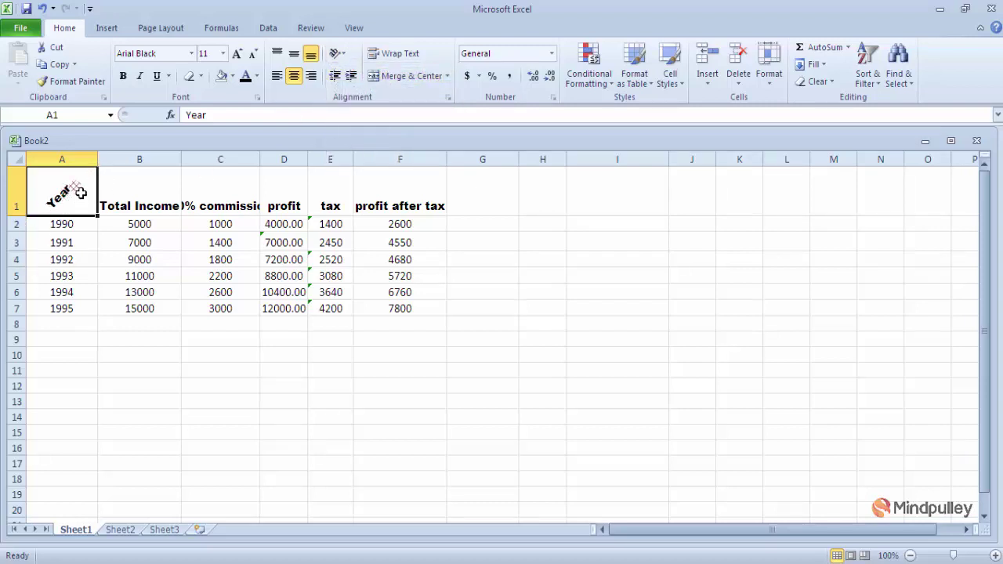
pyautogui.click(347, 55)
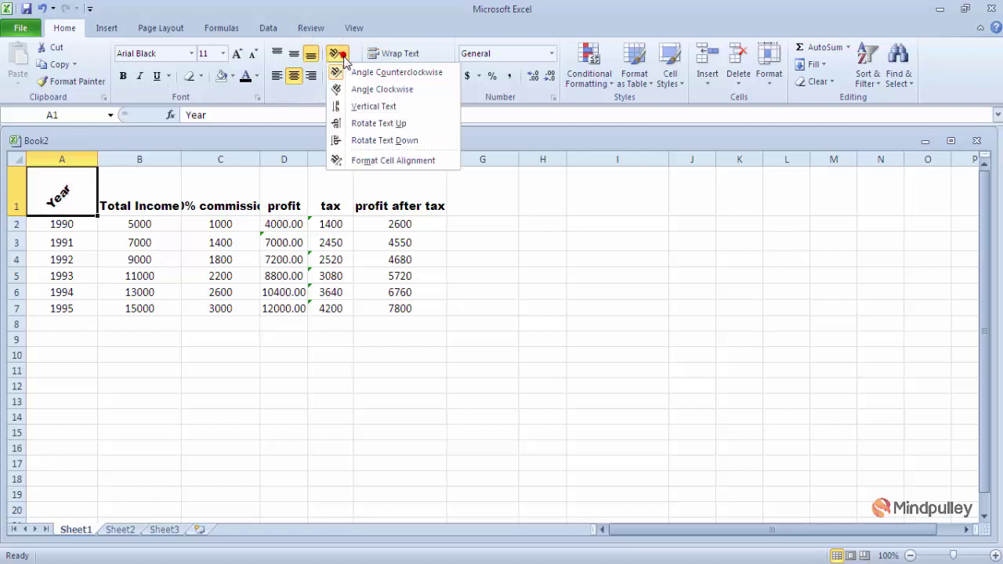
pyautogui.click(360, 91)
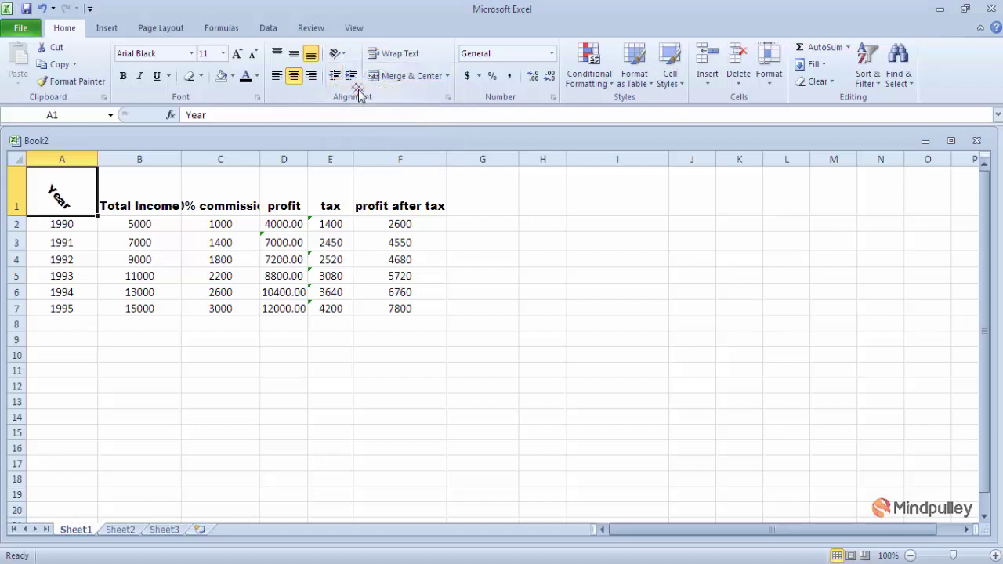
# Try the Vertical Text and Rotate Text Up orientations on the Year heading in A1.
pyautogui.click(344, 56)
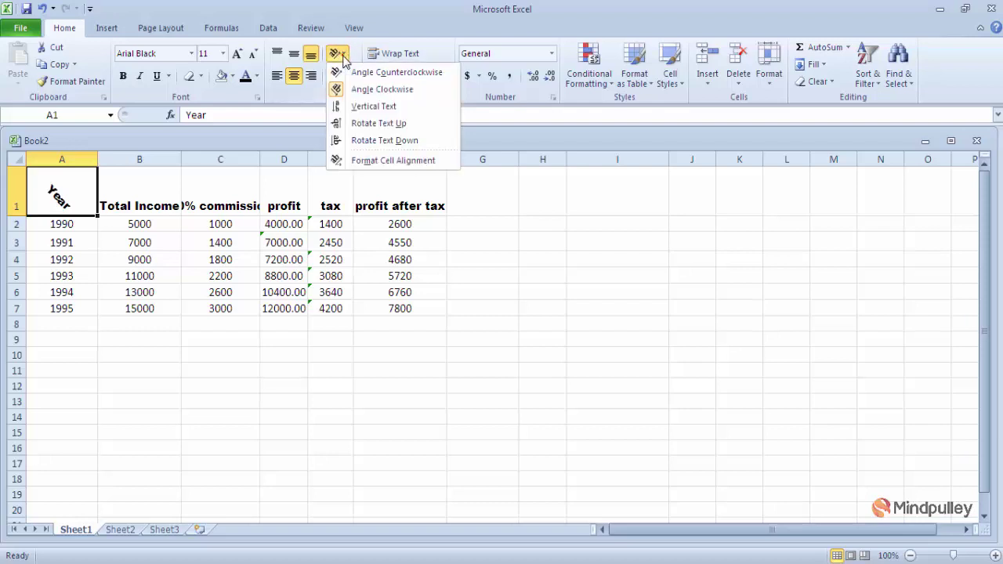
pyautogui.click(362, 108)
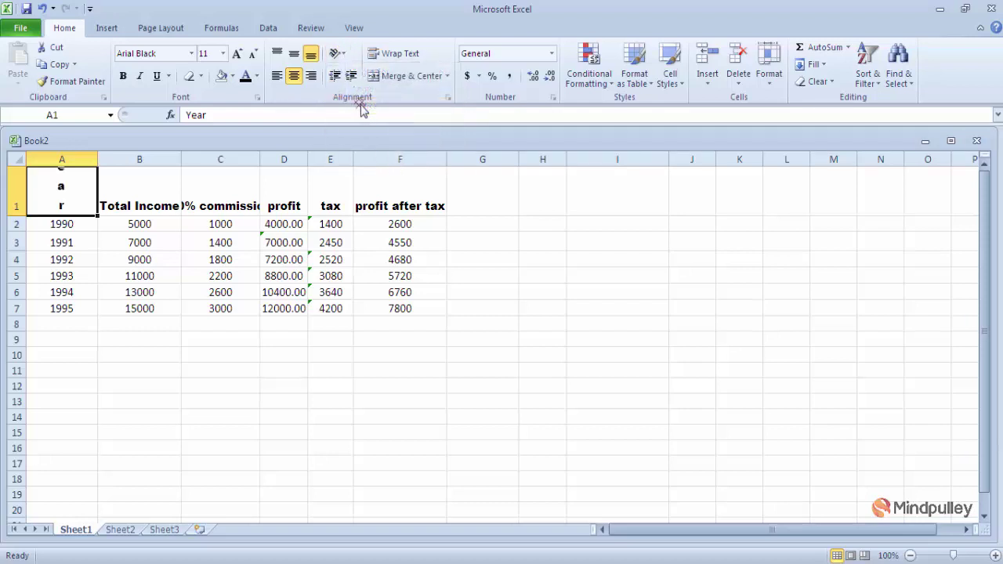
pyautogui.click(345, 57)
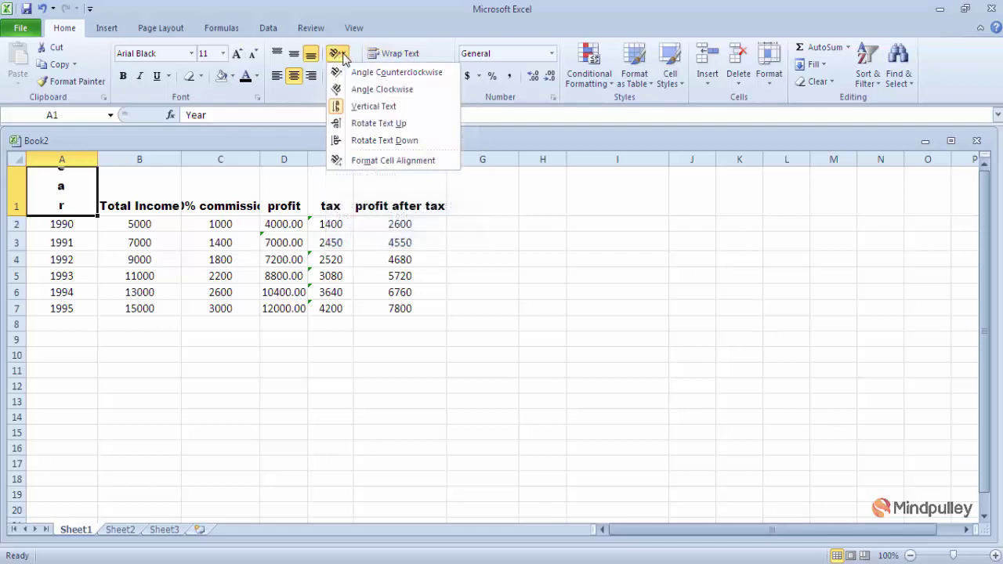
pyautogui.click(368, 124)
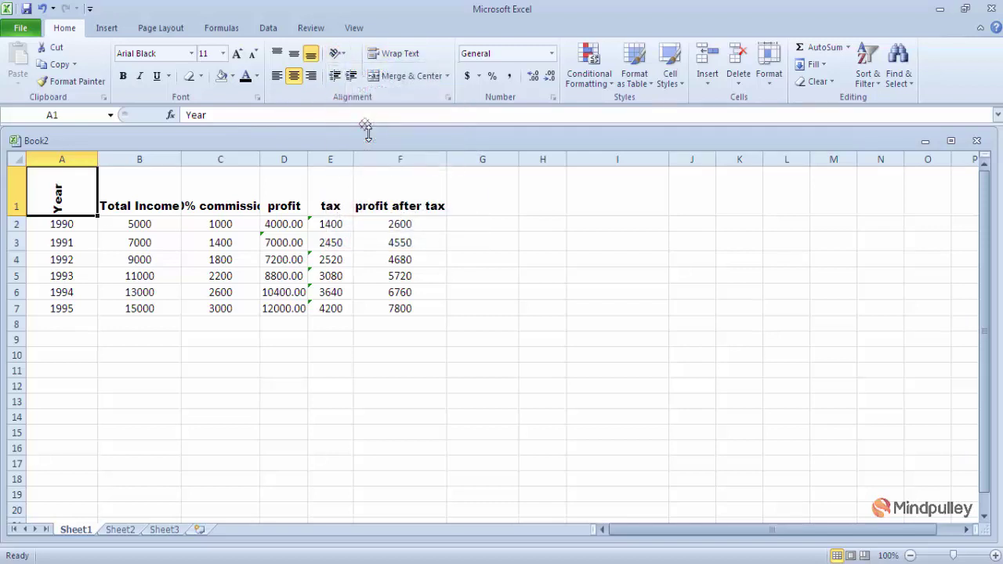
# Set the orientation of the Year heading in A1 to Rotate Text Down.
pyautogui.click(343, 55)
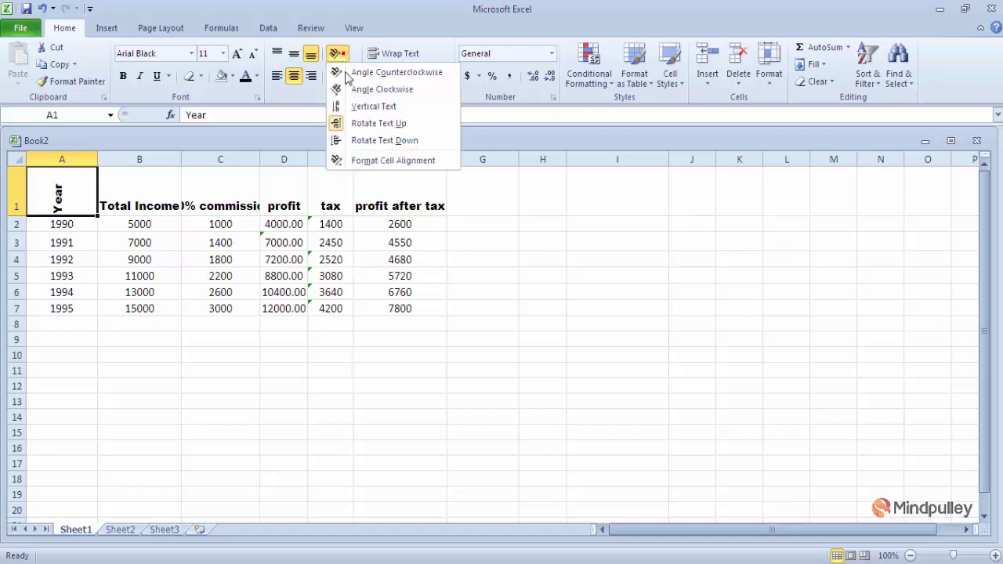
pyautogui.click(368, 142)
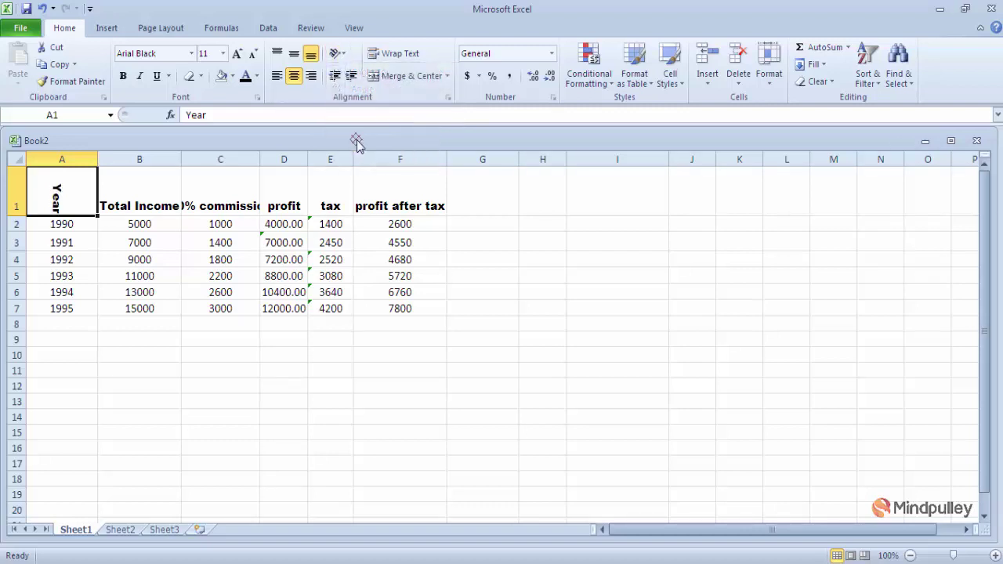
# Set the text orientation of the Year heading in A1 to 45 degrees through the cell alignment settings.
pyautogui.click(344, 54)
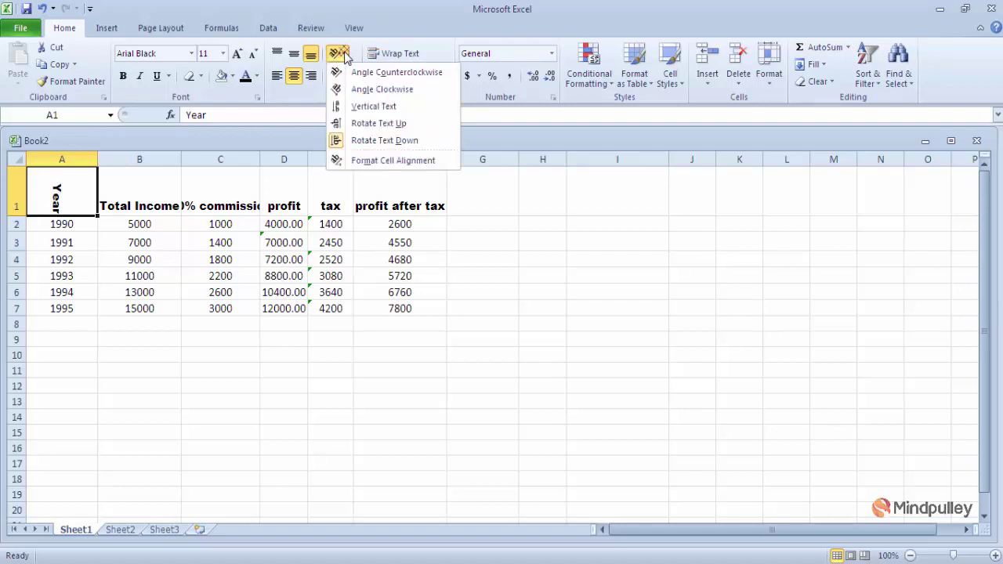
pyautogui.click(397, 161)
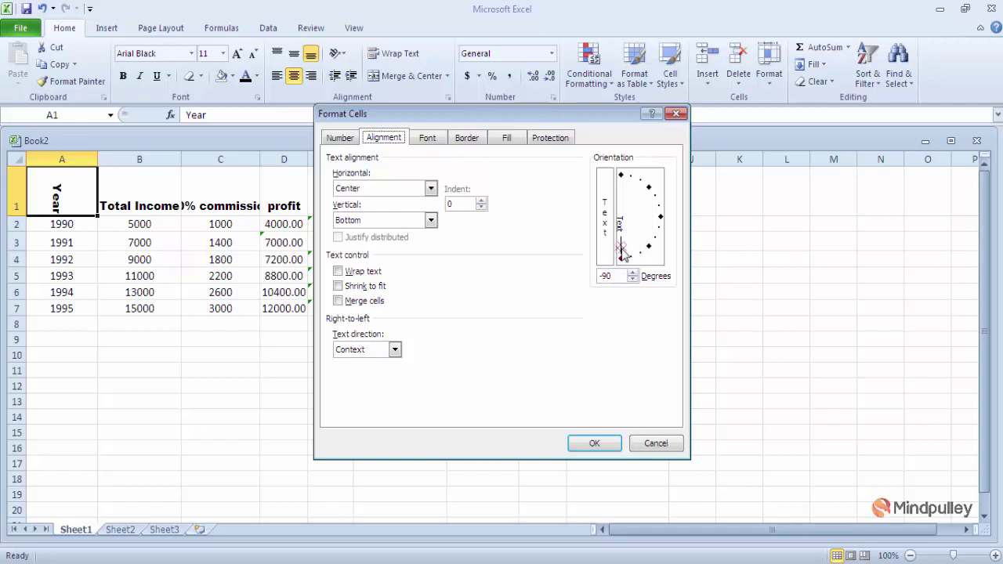
pyautogui.moveTo(625, 254); pyautogui.dragTo(644, 197)
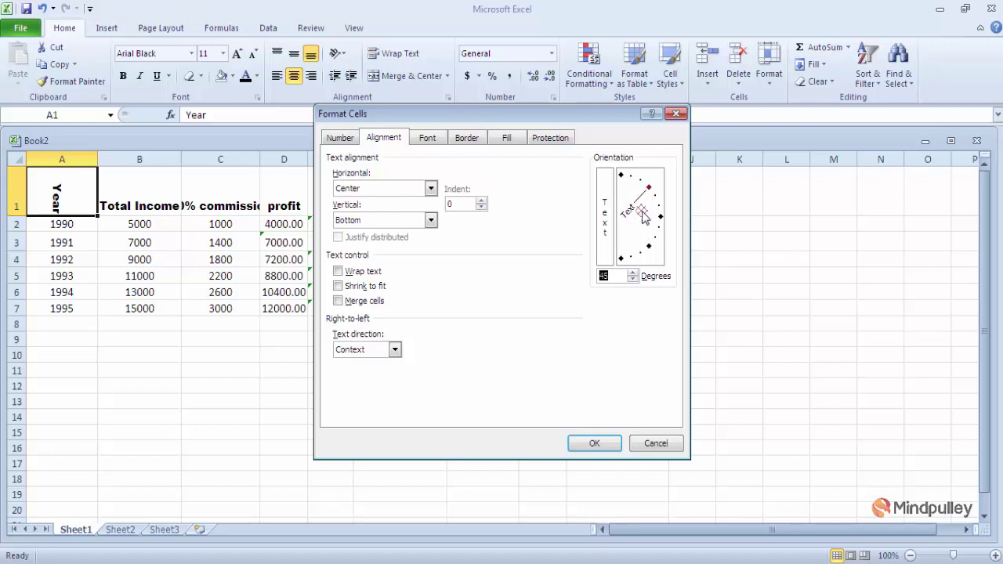
pyautogui.click(594, 444)
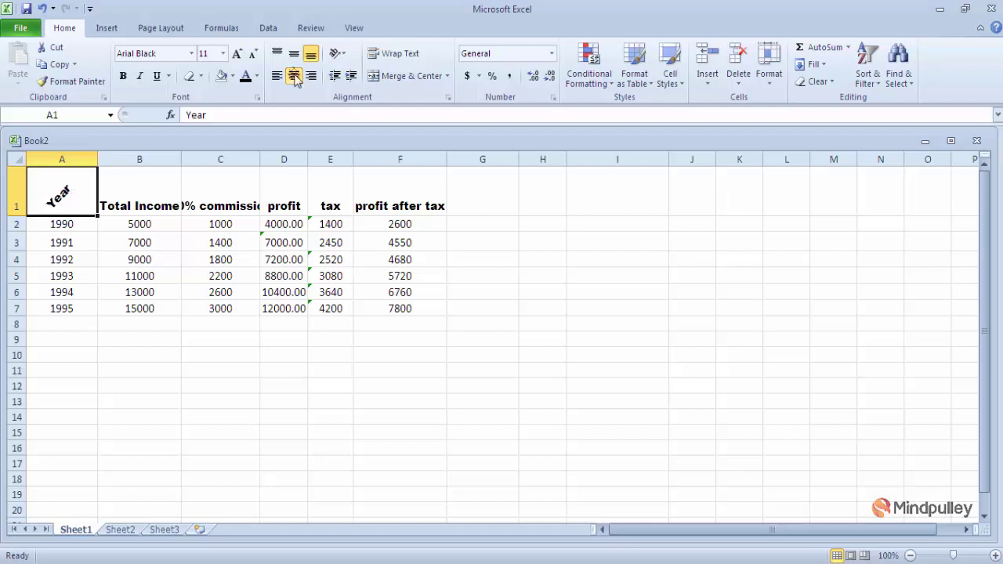
# Reopen the cell alignment settings for the Year heading in A1 and lower its orientation angle to 34 degrees.
pyautogui.click(341, 56)
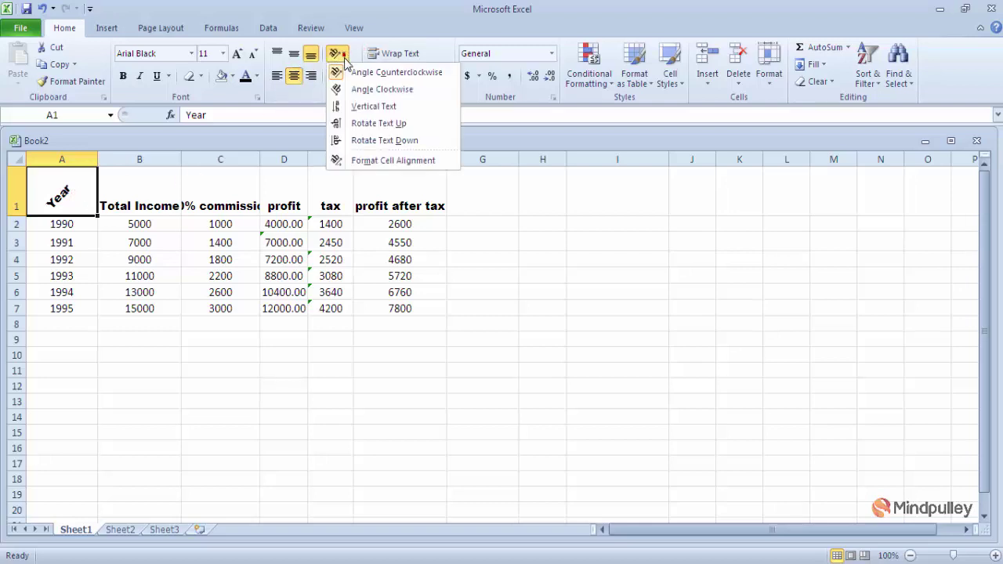
pyautogui.click(392, 160)
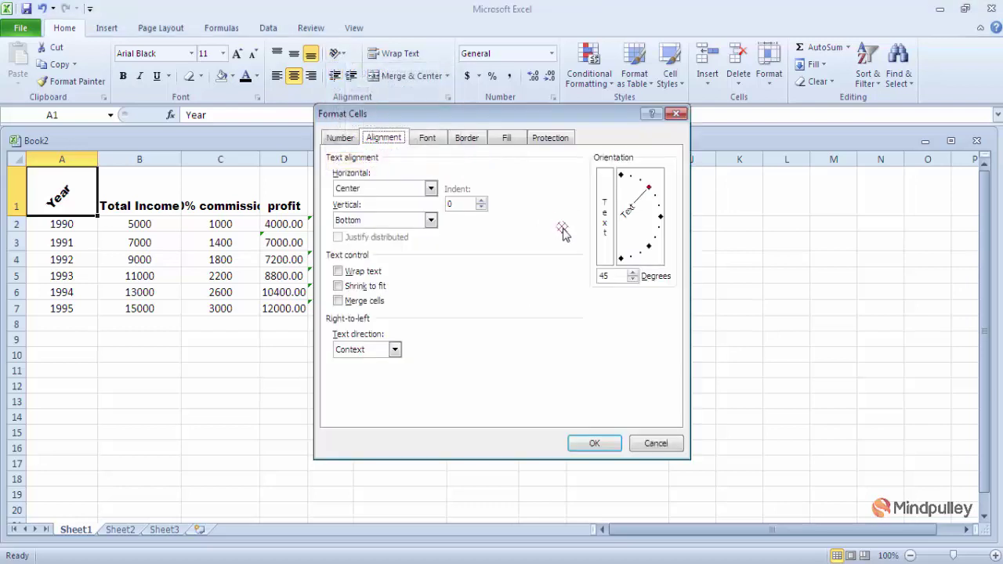
pyautogui.doubleClick(604, 275)
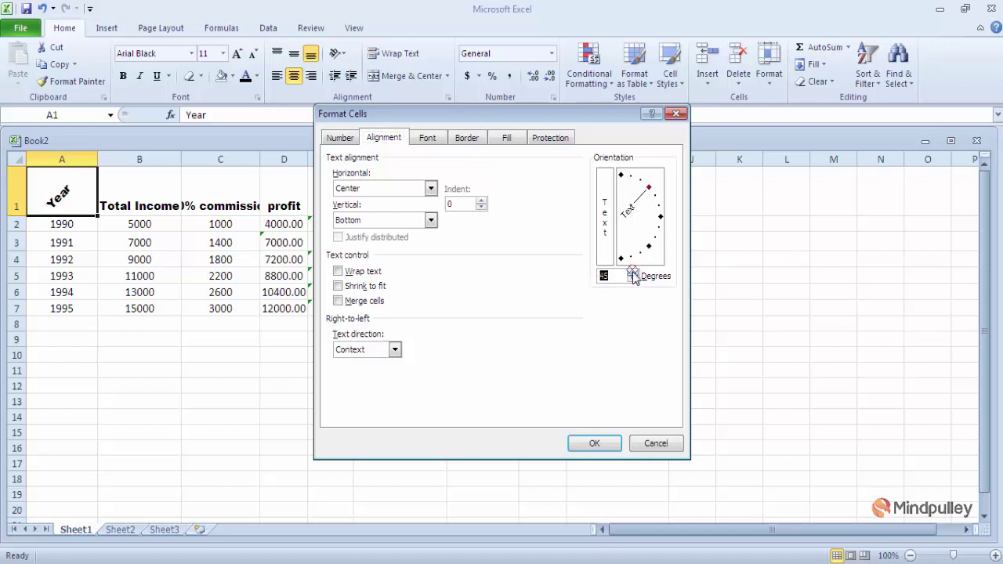
pyautogui.click(633, 279)
pyautogui.click(632, 279)
pyautogui.click(632, 279)
pyautogui.click(633, 279)
pyautogui.click(632, 280)
pyautogui.click(632, 280)
pyautogui.click(633, 280)
pyautogui.click(632, 280)
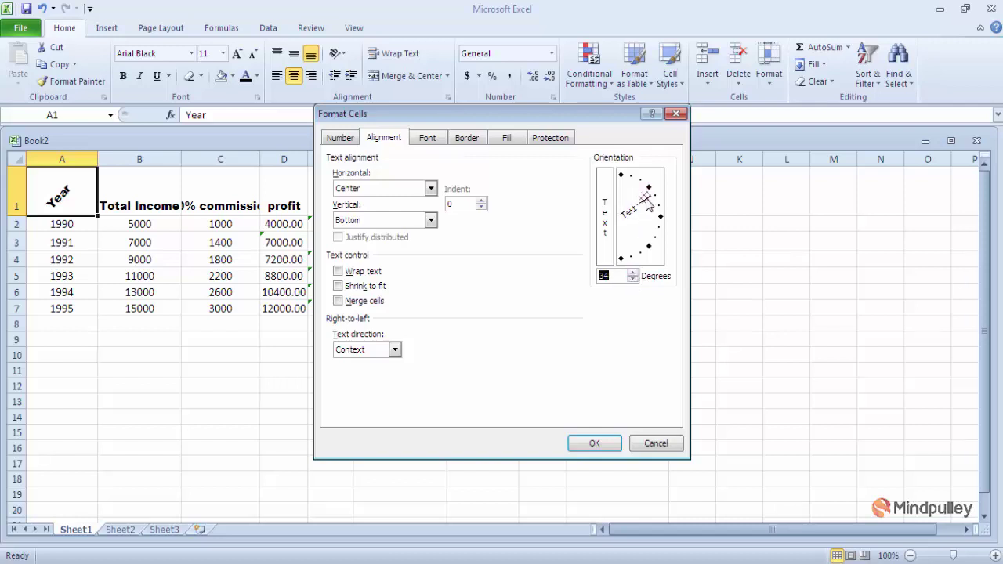
# Set the orientation of the Year heading to 0 degrees and apply it.
pyautogui.moveTo(648, 203); pyautogui.dragTo(653, 222)
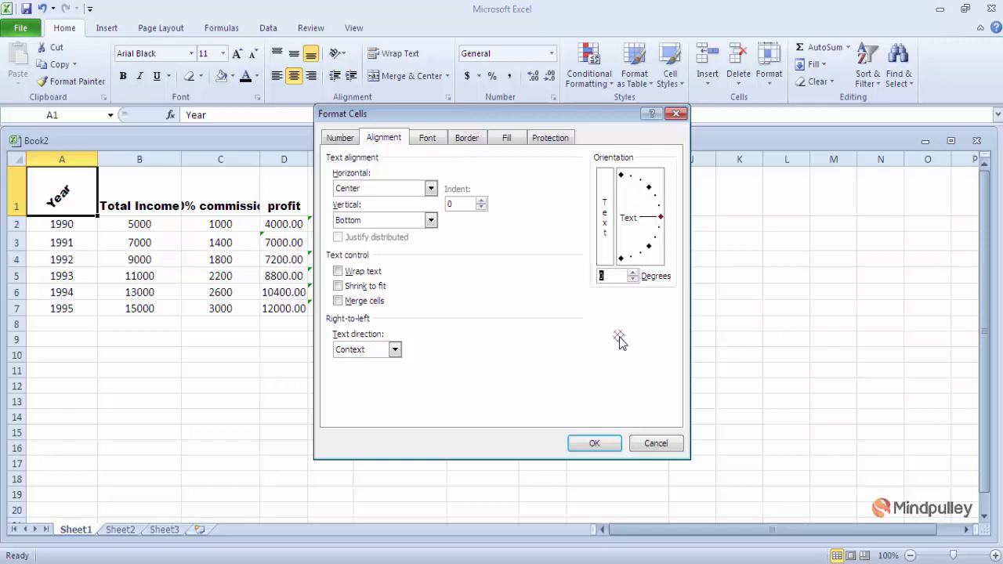
pyautogui.click(594, 443)
pyautogui.click(599, 452)
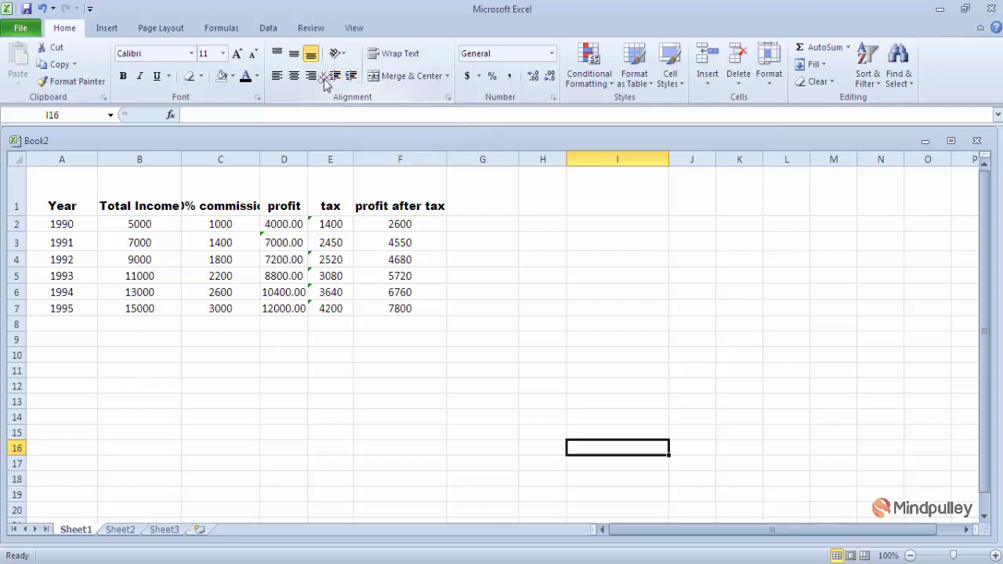
# Increase the indent of the Year heading in A1 by three levels, and decrease it by three levels again.
pyautogui.click(63, 194)
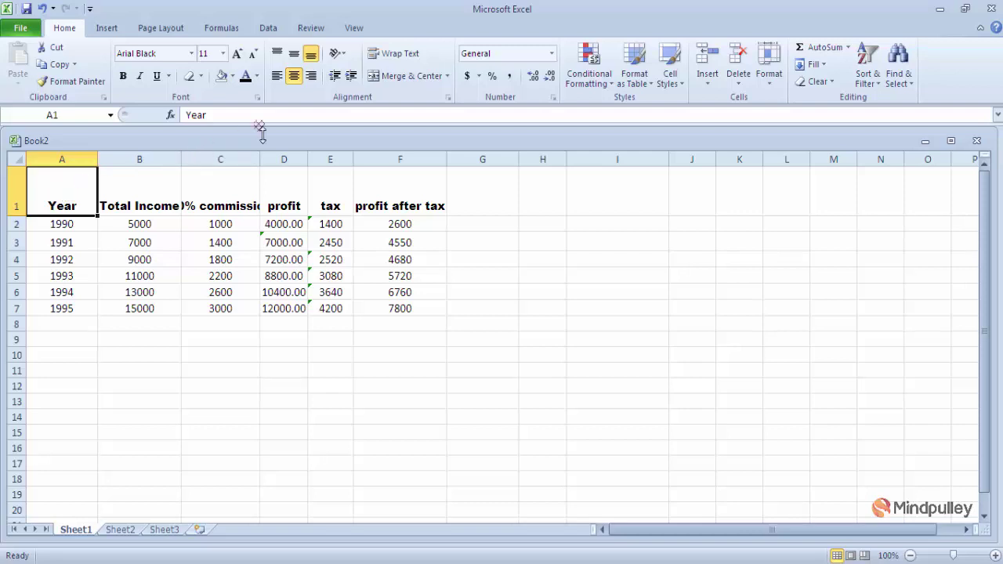
pyautogui.click(350, 78)
pyautogui.click(350, 78)
pyautogui.click(350, 77)
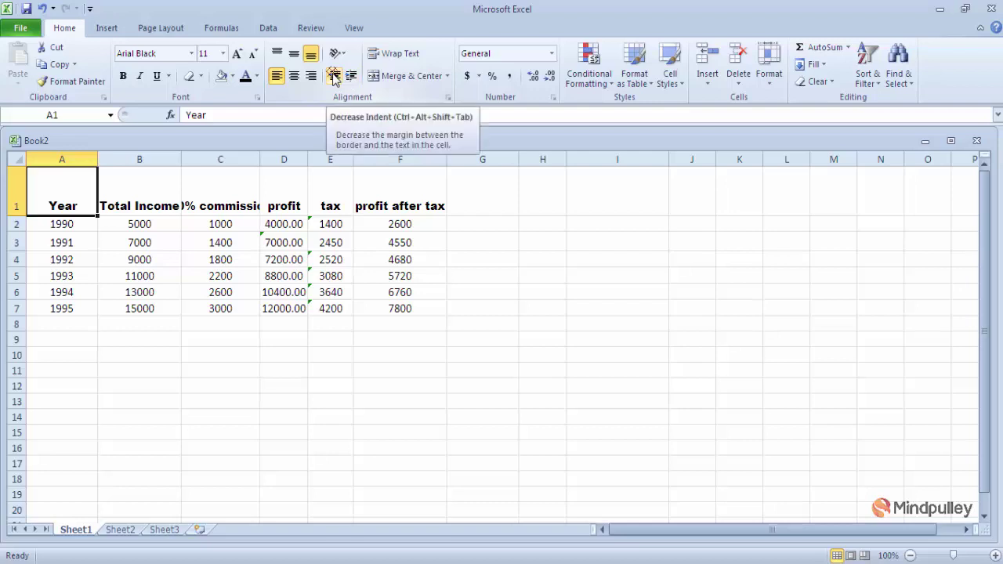
pyautogui.click(334, 76)
pyautogui.click(335, 76)
pyautogui.click(335, 76)
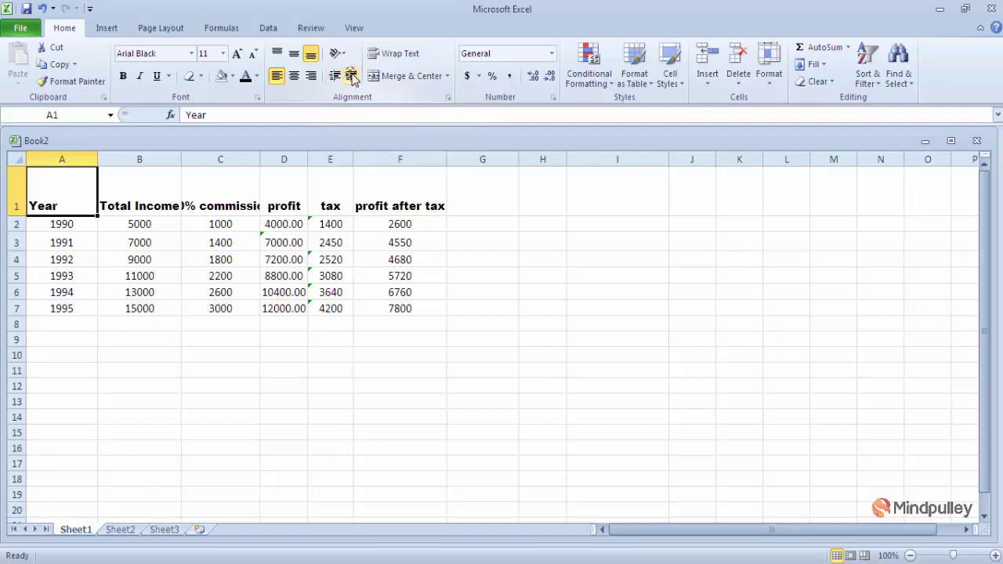
# Increase the indent of the Year heading in A1 by six levels and reduce it by three to centre it visually.
pyautogui.click(352, 77)
pyautogui.click(352, 77)
pyautogui.click(352, 76)
pyautogui.click(352, 76)
pyautogui.click(352, 76)
pyautogui.click(352, 76)
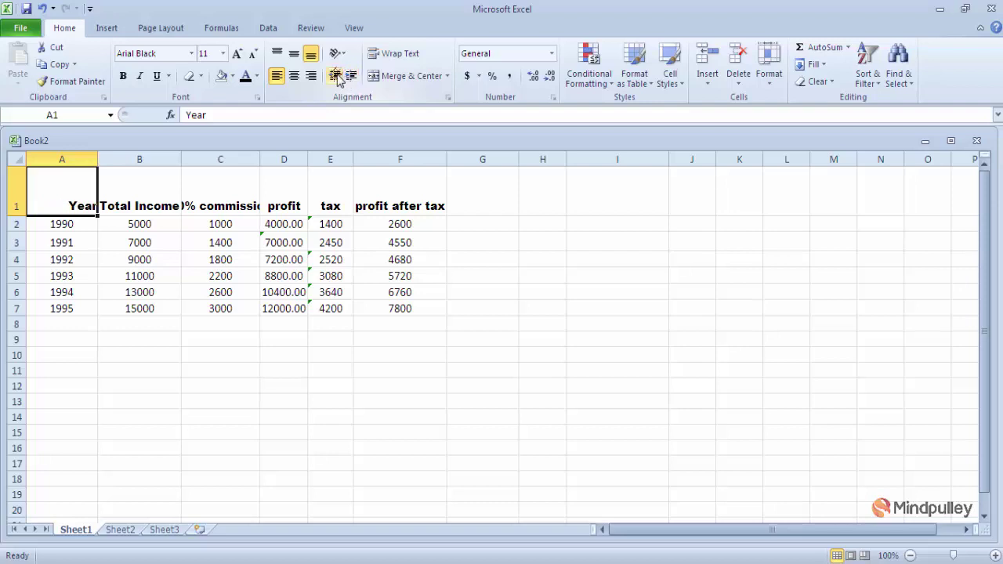
pyautogui.click(336, 76)
pyautogui.click(337, 76)
pyautogui.click(336, 76)
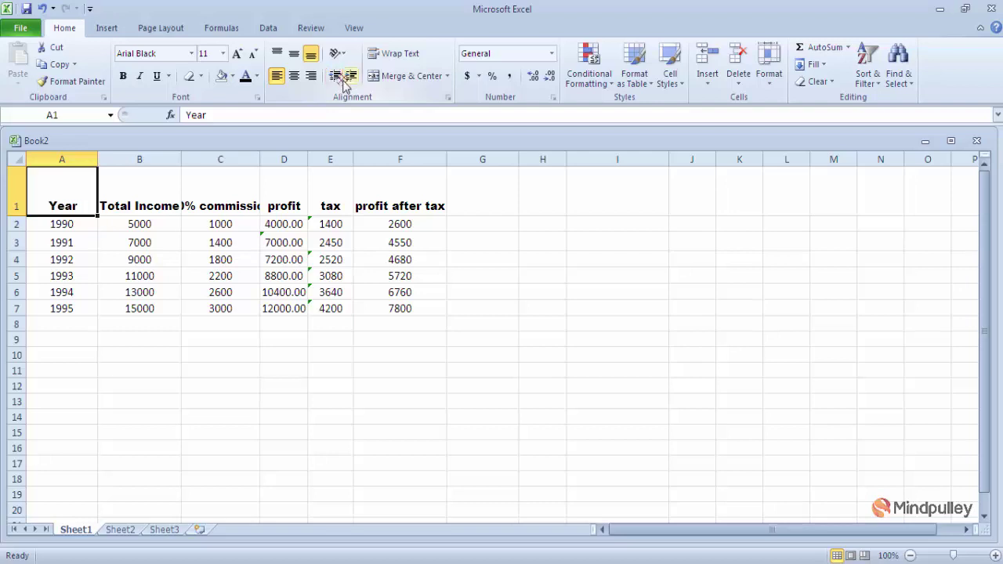
pyautogui.click(497, 212)
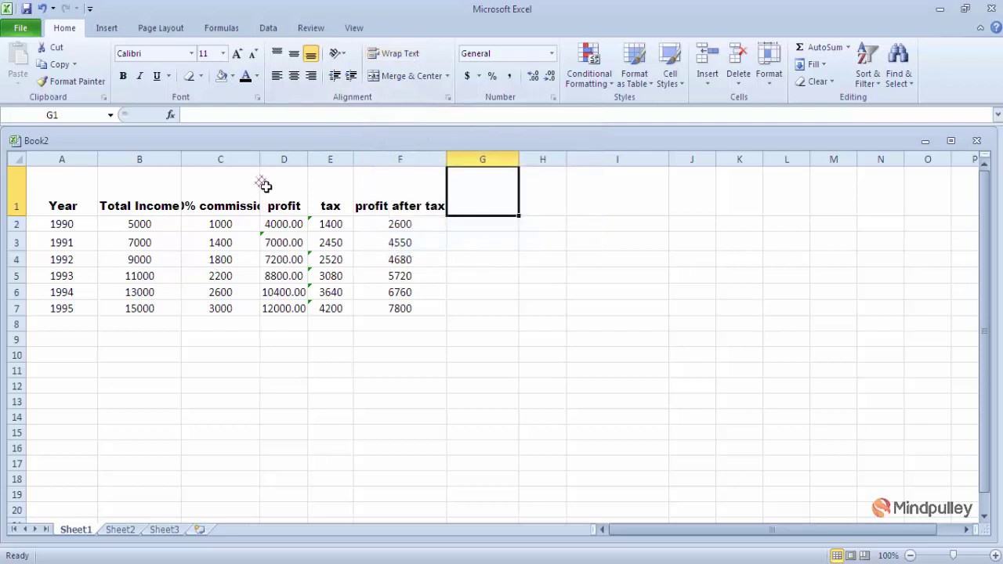
# Wrap the text of the 20% commission heading in C1 so it fits the column width.
pyautogui.click(228, 209)
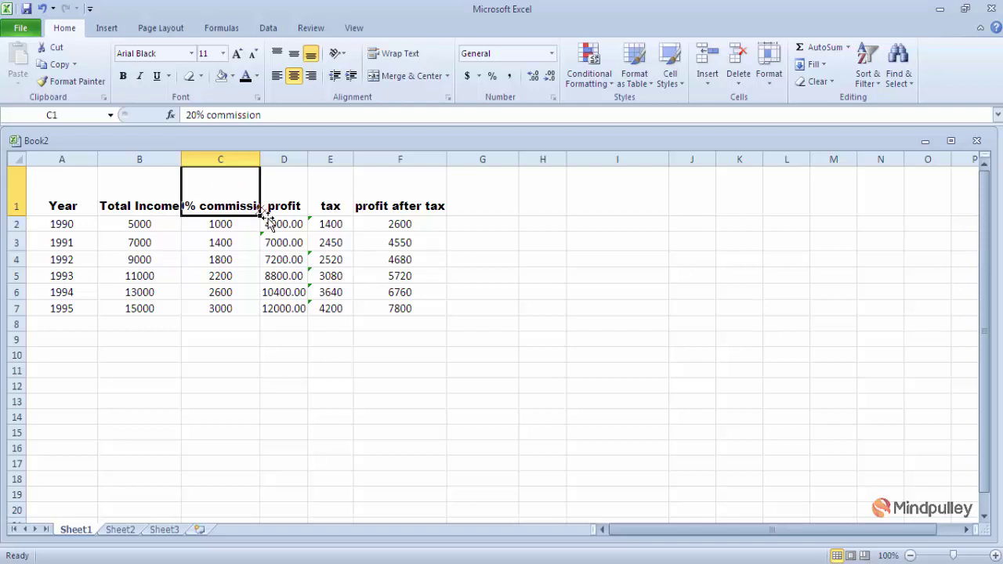
pyautogui.click(409, 53)
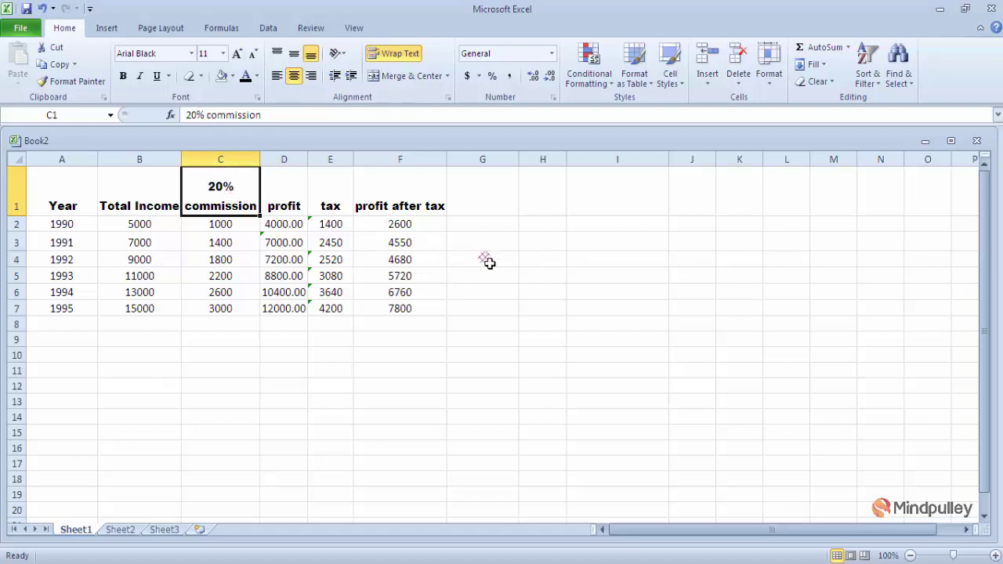
pyautogui.click(536, 281)
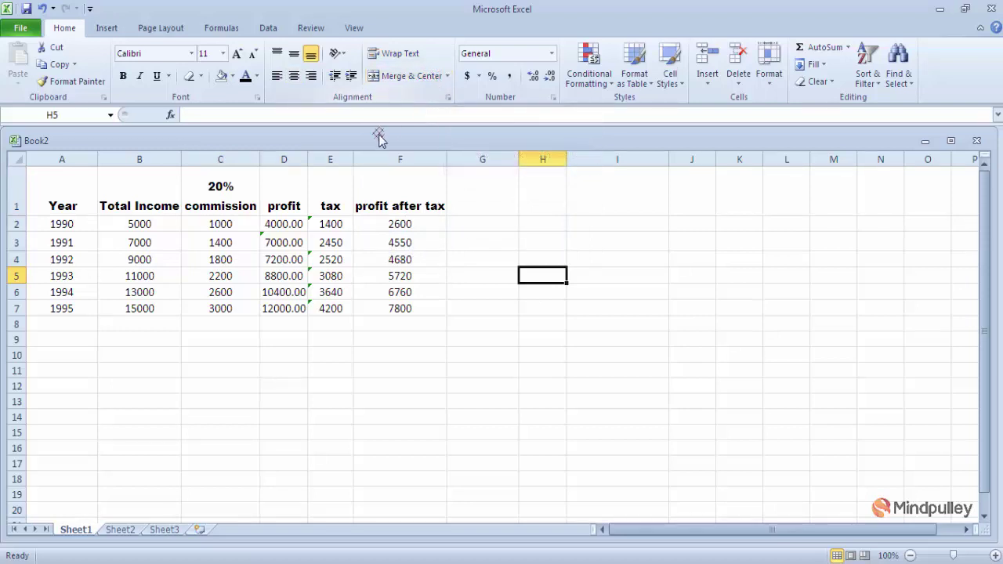
pyautogui.click(447, 76)
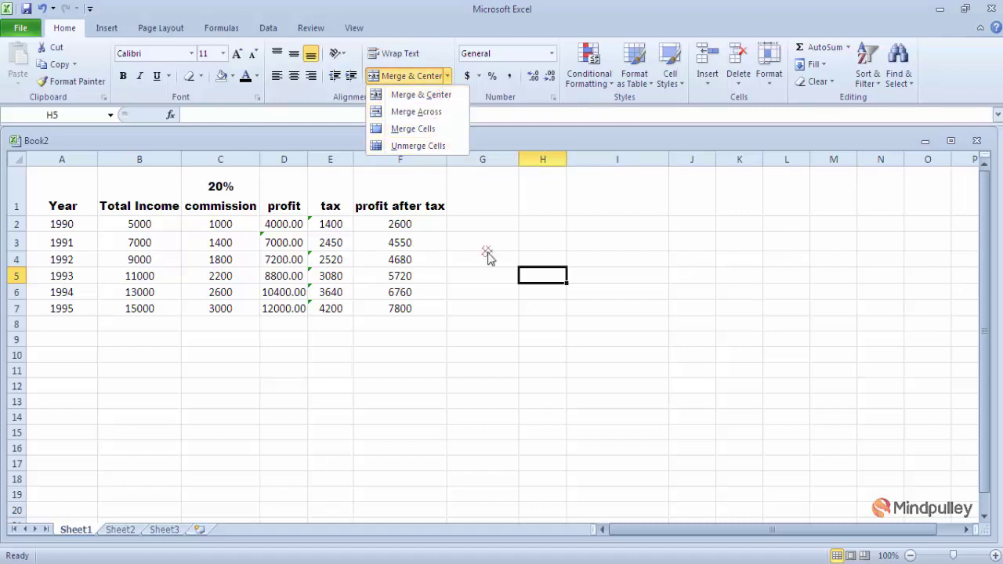
pyautogui.press('Escape')
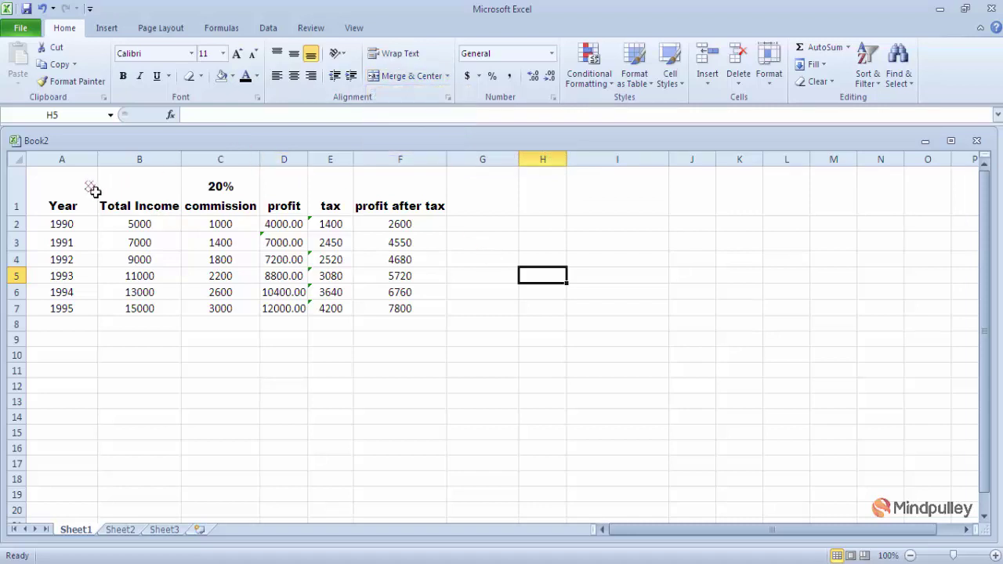
# Insert a blank row above the table's heading row and enter the title MIND PULLEY in A1.
pyautogui.click(20, 202)
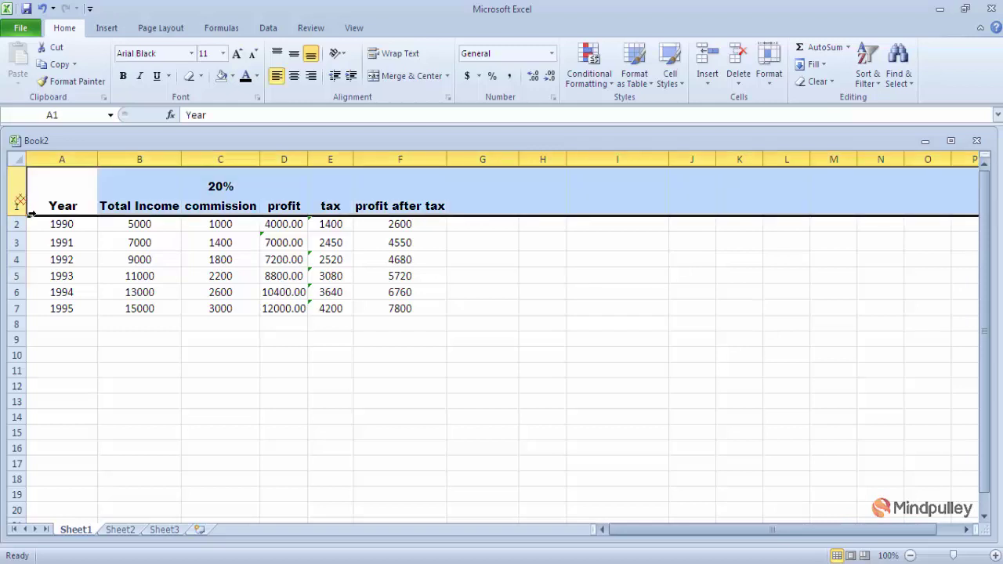
pyautogui.rightClick(24, 207)
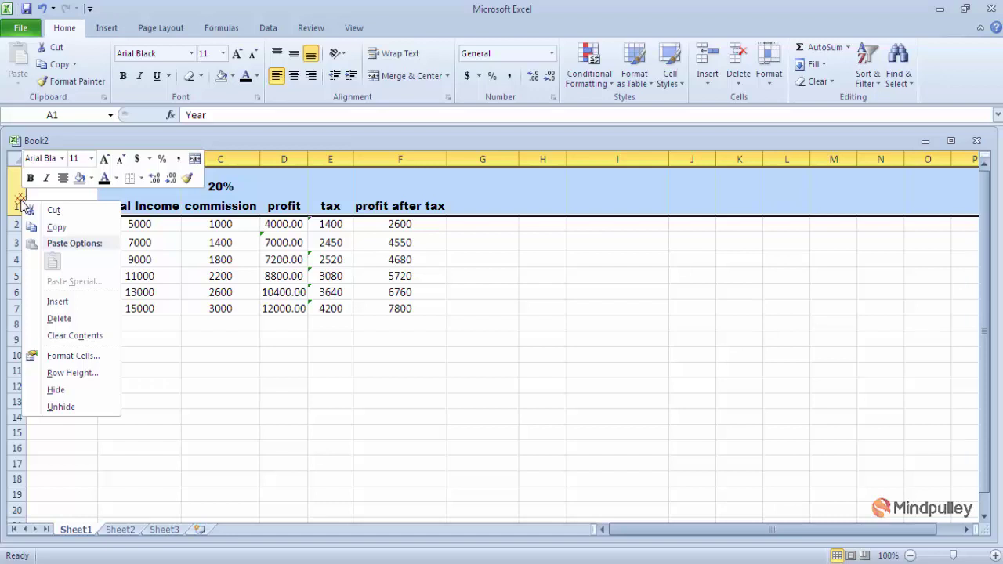
pyautogui.click(58, 302)
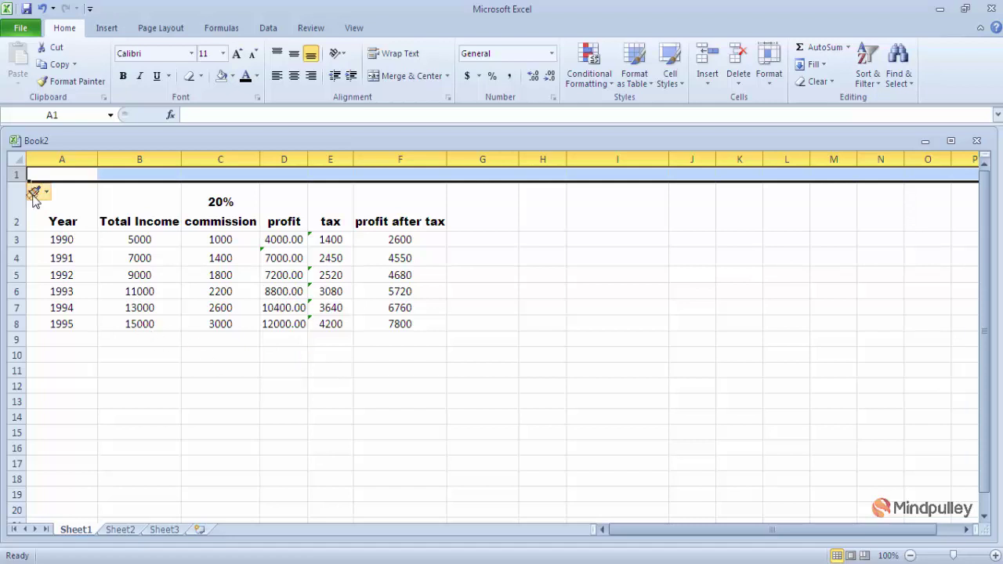
pyautogui.click(75, 180)
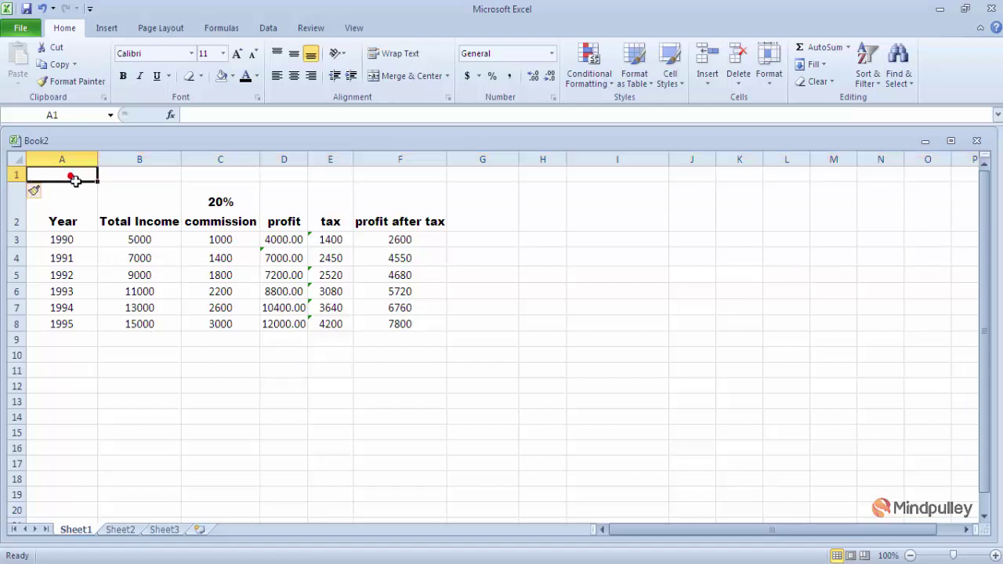
pyautogui.press('capslock')
pyautogui.write('MIND PULLEY')
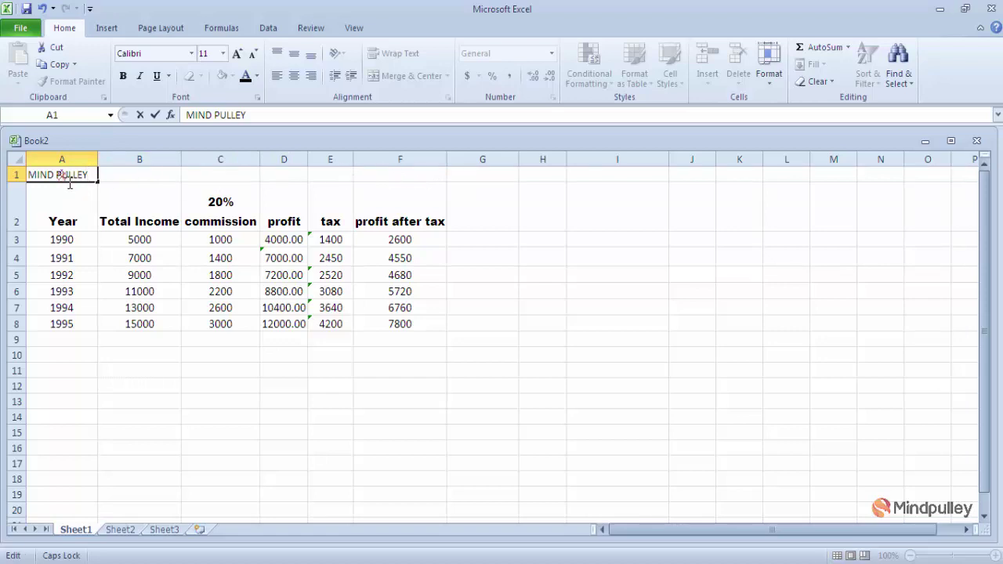
# Merge and center the MIND PULLEY title across A1:F1.
pyautogui.moveTo(122, 178); pyautogui.dragTo(383, 180)
pyautogui.click(68, 177)
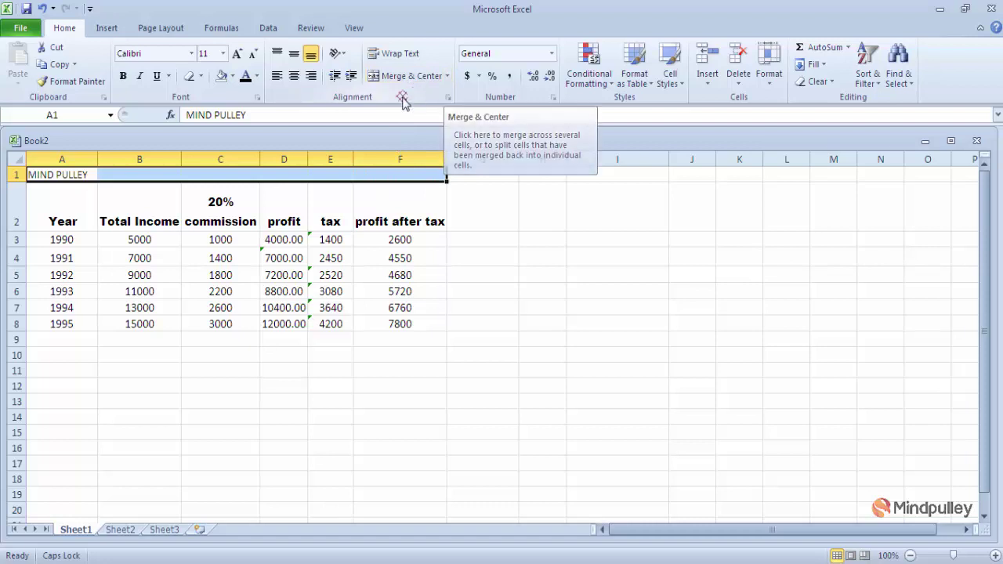
pyautogui.click(449, 77)
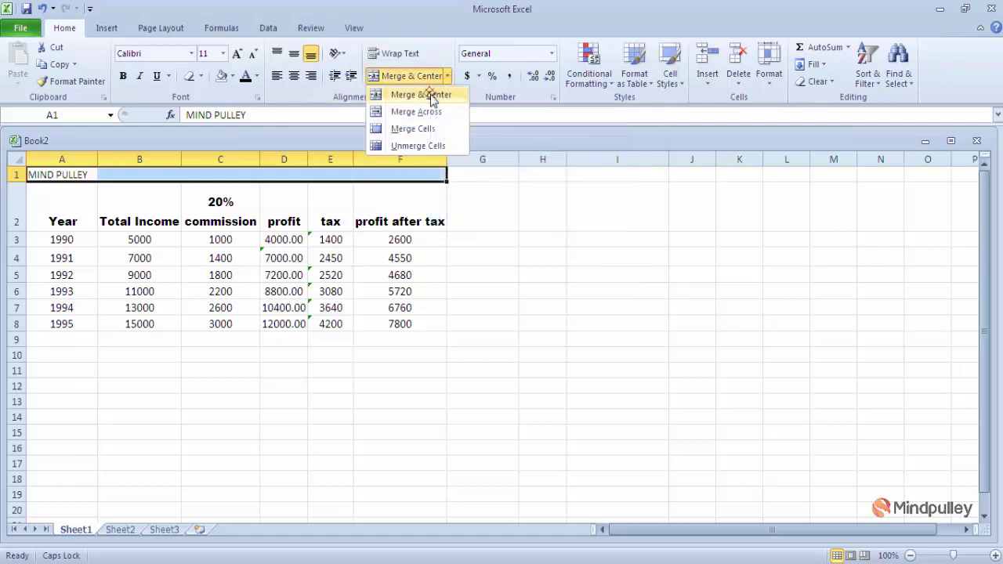
pyautogui.click(431, 95)
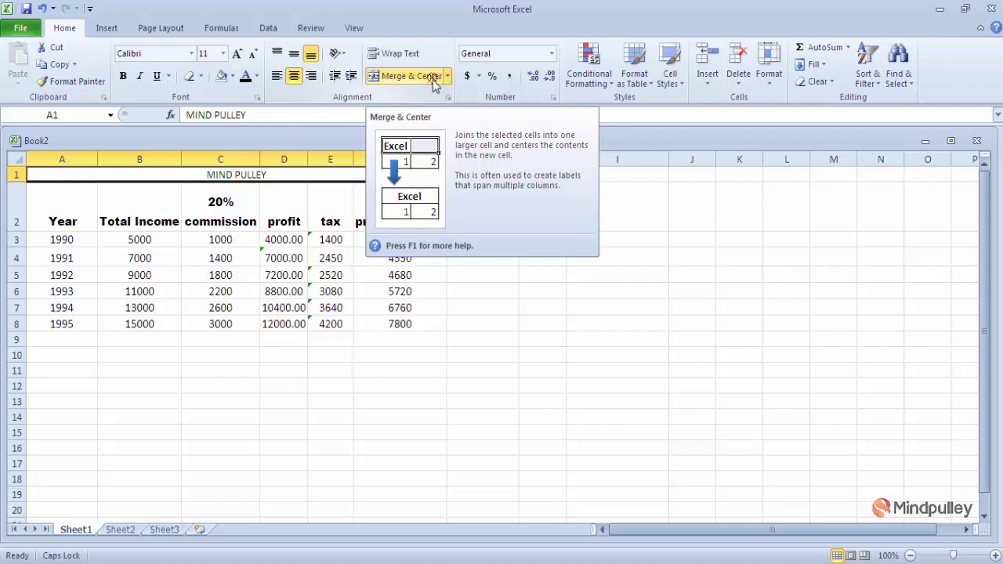
pyautogui.click(517, 323)
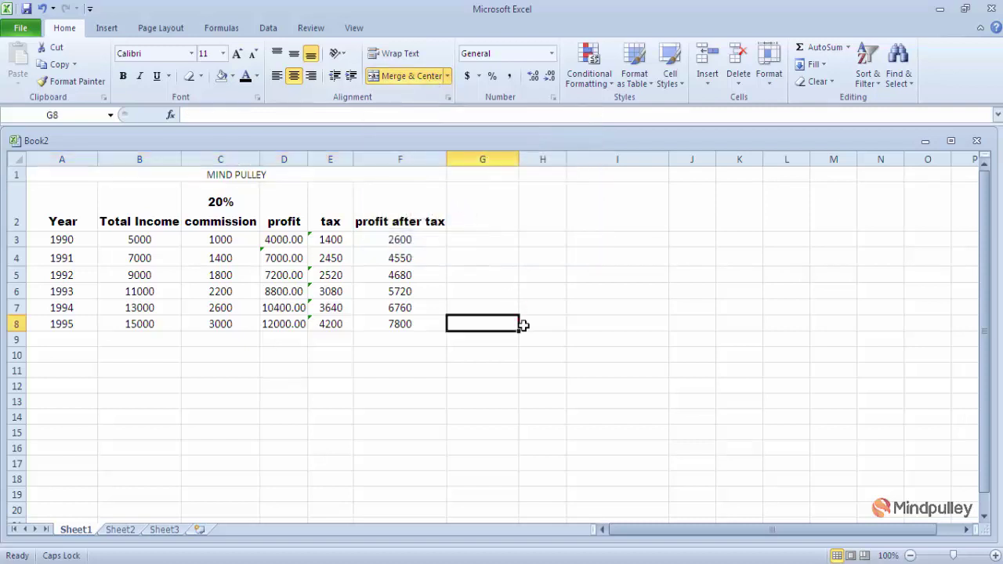
pyautogui.click(447, 76)
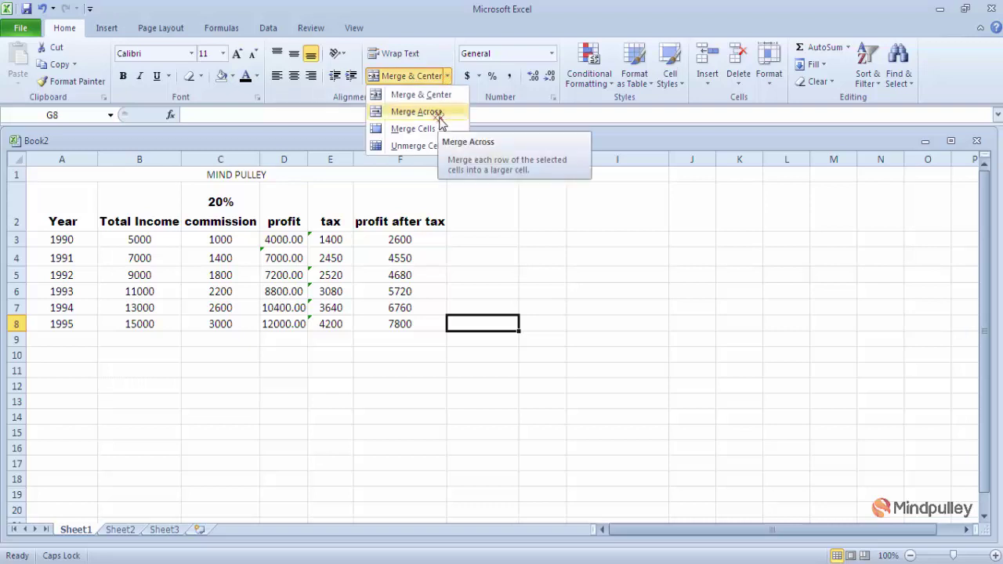
pyautogui.click(493, 245)
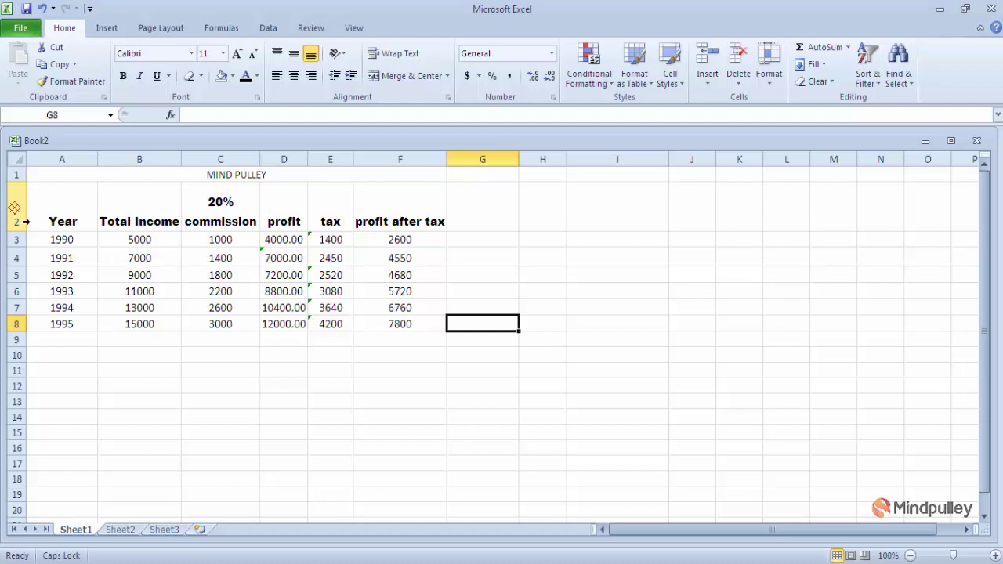
# Insert a blank row between the MIND PULLEY title and the table headings, and select A2.
pyautogui.click(14, 207)
pyautogui.rightClick(16, 210)
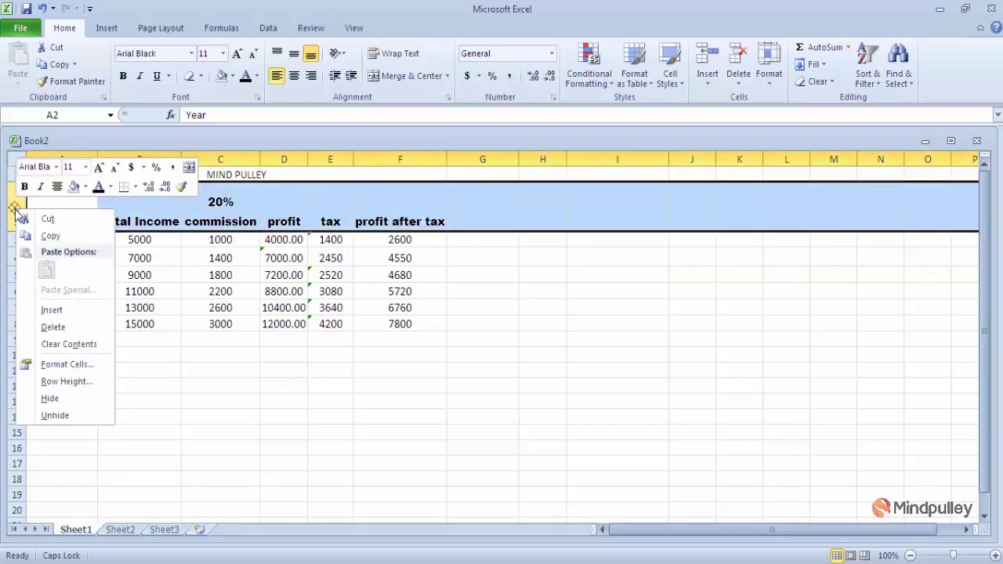
pyautogui.click(52, 311)
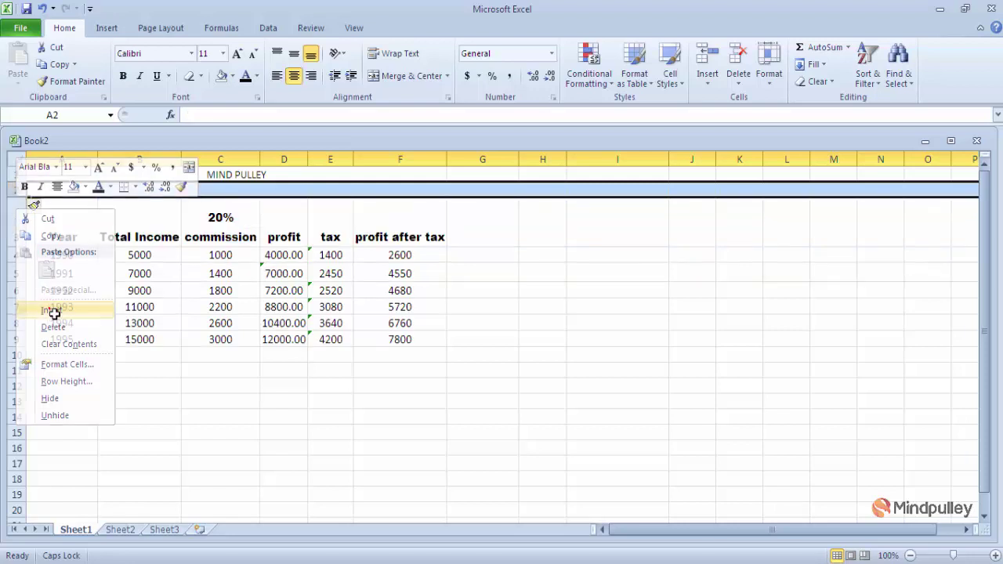
pyautogui.click(95, 196)
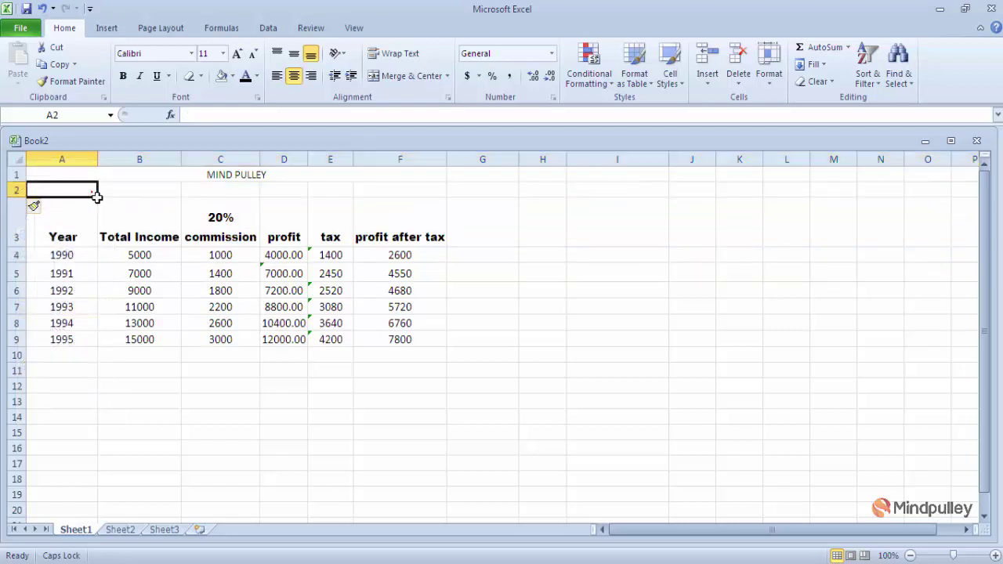
# Enter the subtitle Balance Sheet of company in D2, below the MIND PULLEY title.
pyautogui.click(305, 197)
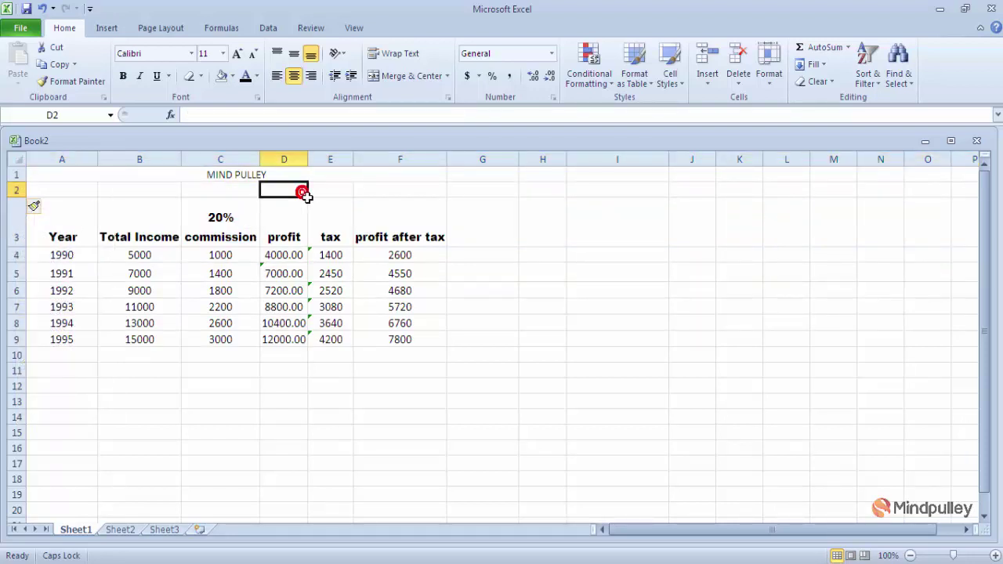
pyautogui.write('b')
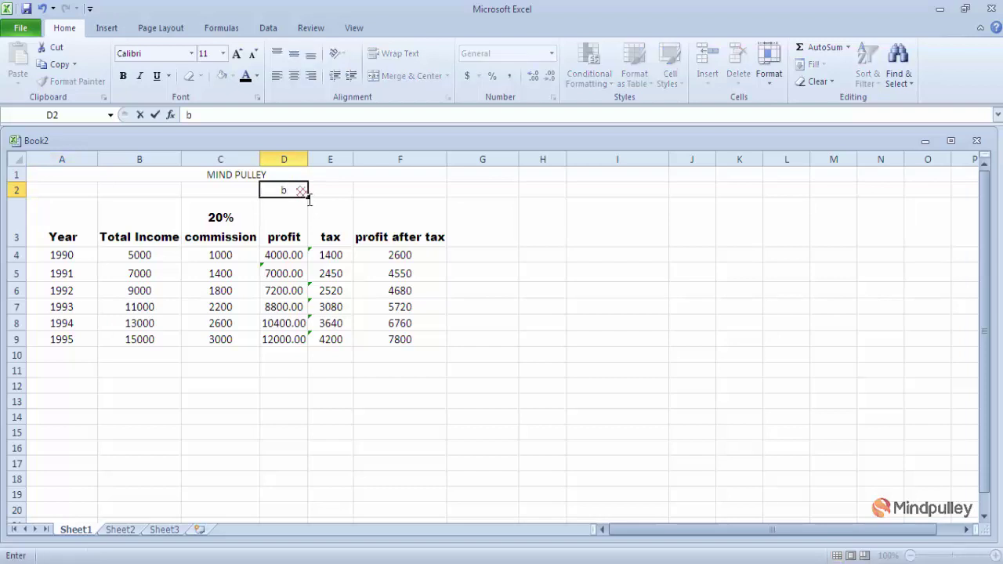
pyautogui.press('capslock')
pyautogui.write('B')
pyautogui.press('capslock')
pyautogui.write('alance')
pyautogui.press('capslock')
pyautogui.write('S')
pyautogui.press('capslock')
pyautogui.write('h')
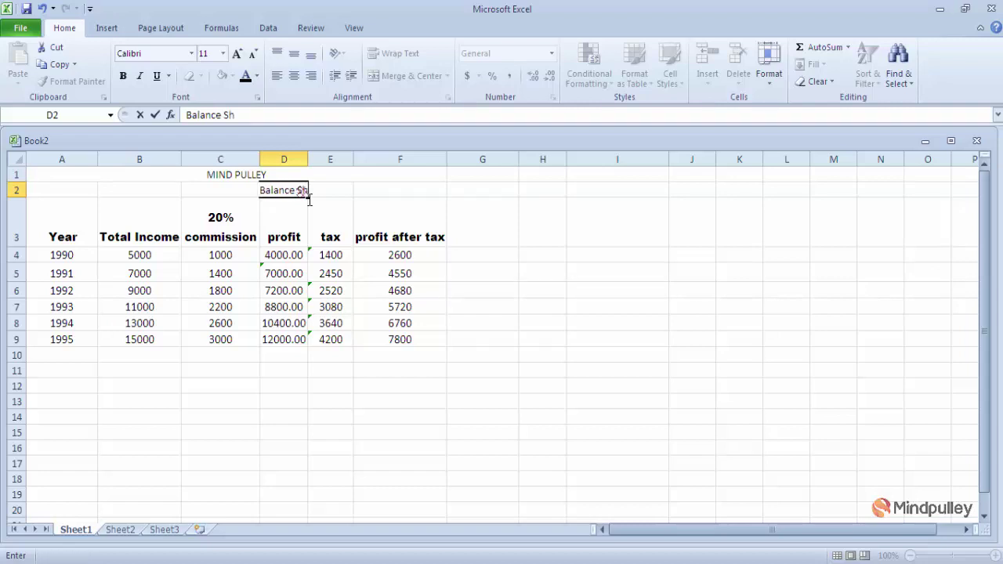
pyautogui.write('eet o')
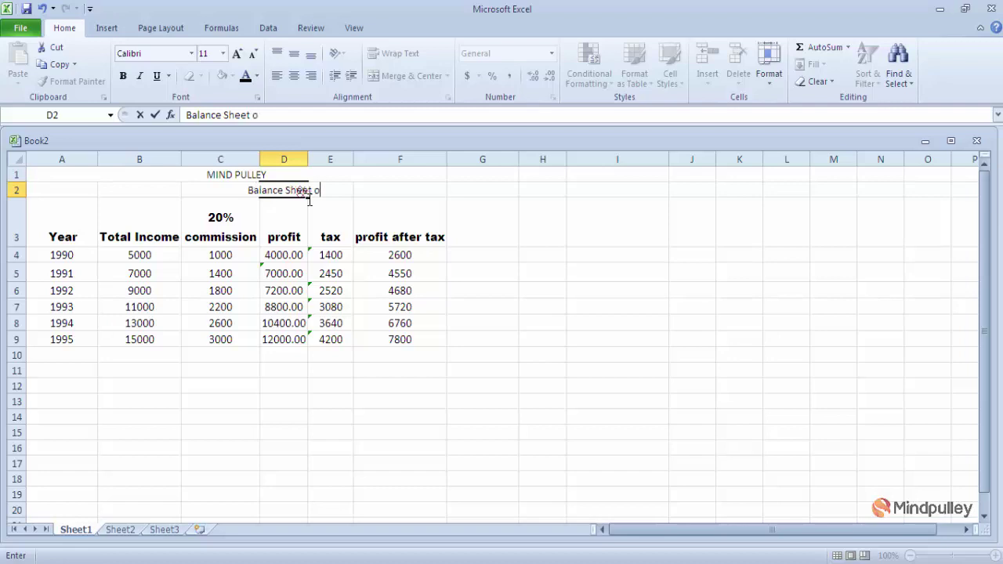
pyautogui.write('f c')
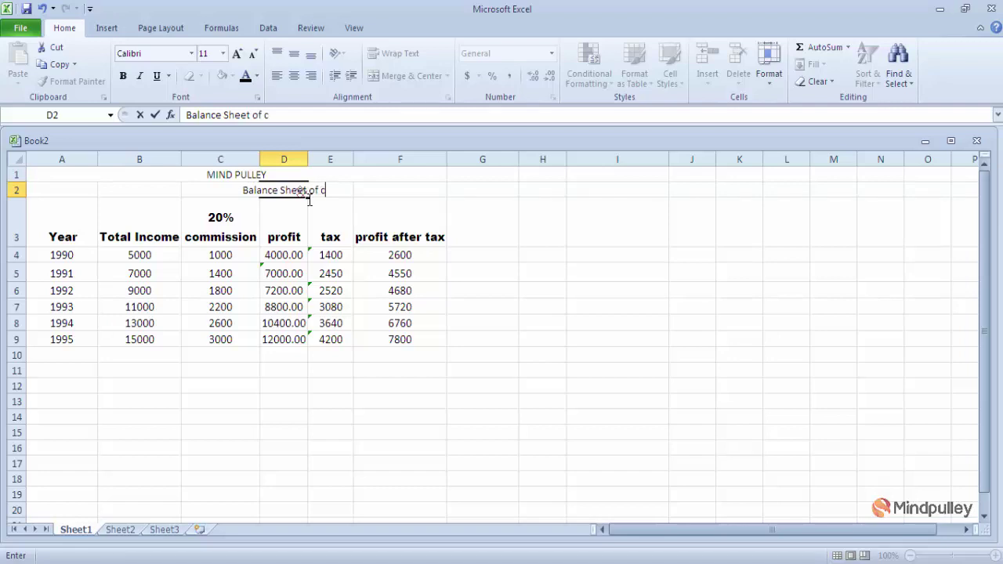
pyautogui.write('ompan')
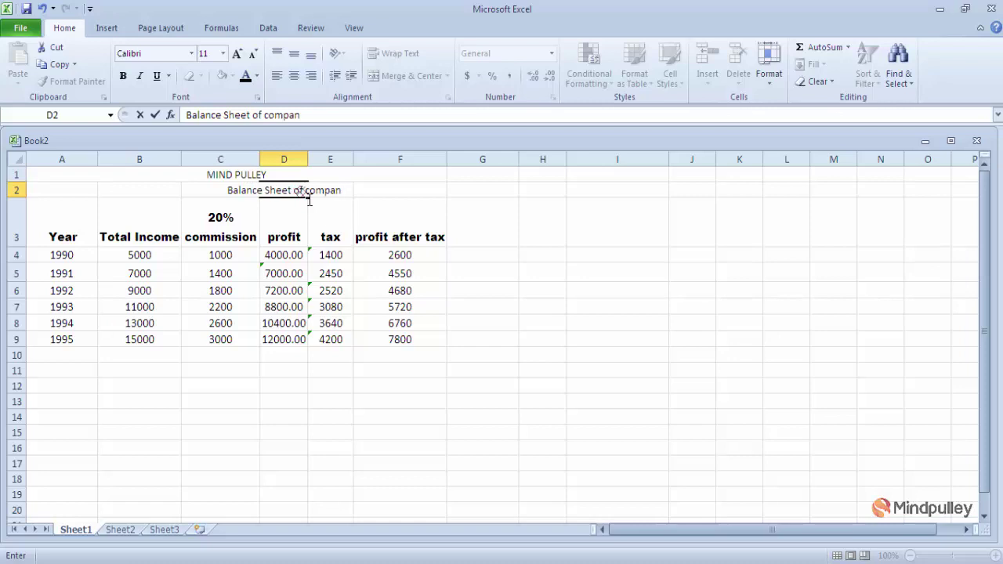
pyautogui.write('y')
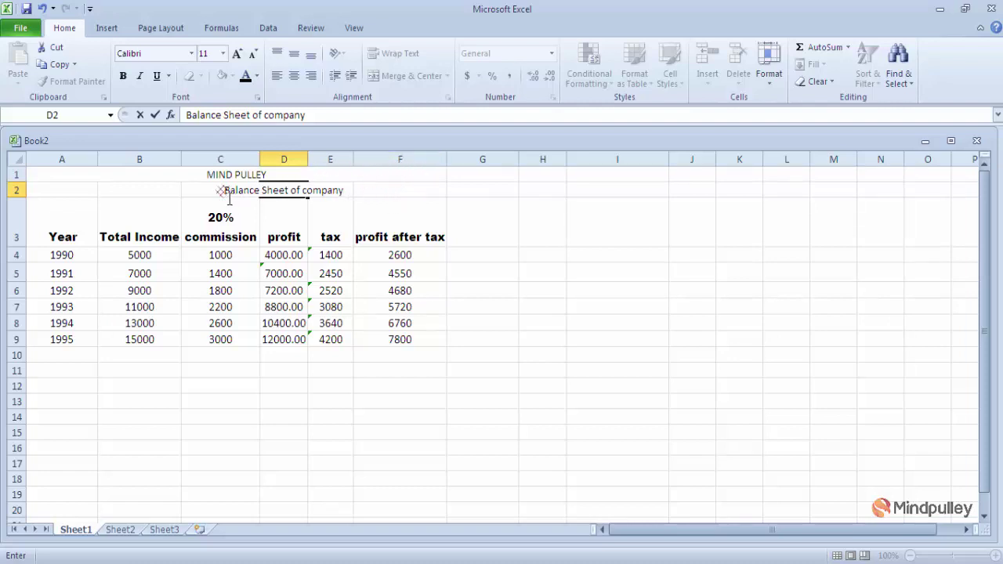
pyautogui.moveTo(225, 191)
pyautogui.mouseDown()
pyautogui.moveTo(369, 190)
pyautogui.moveTo(253, 196)
pyautogui.mouseUp()
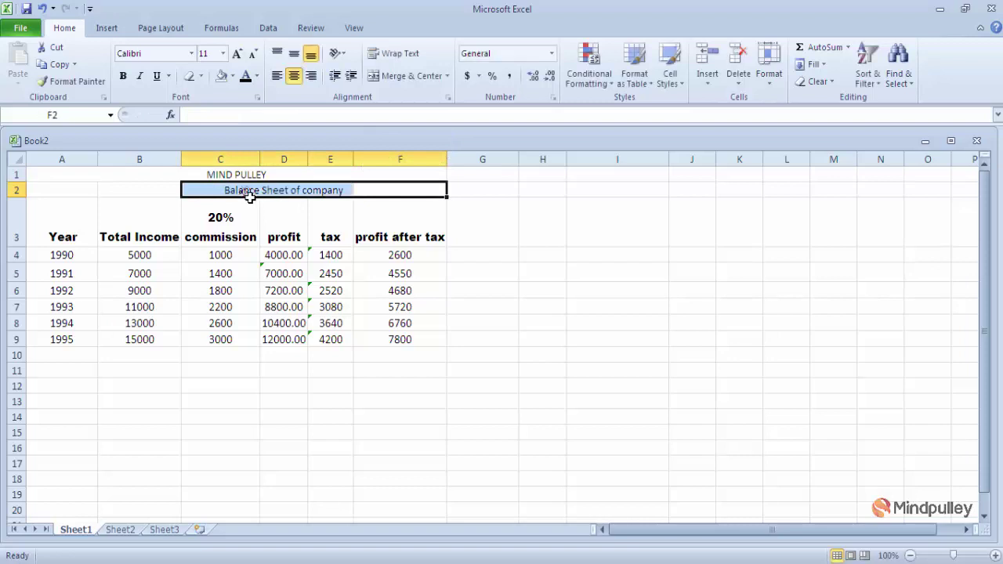
pyautogui.click(447, 77)
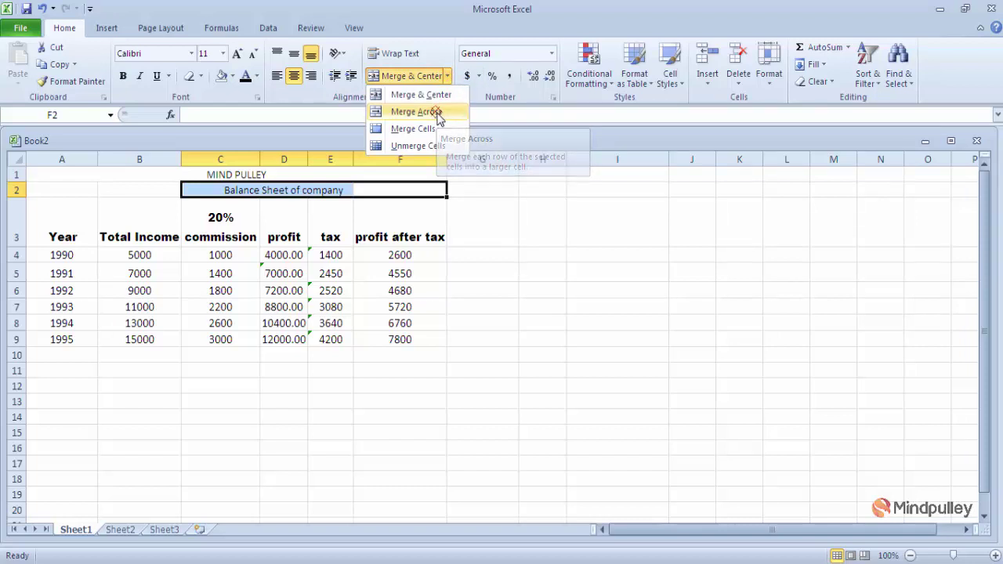
pyautogui.click(472, 196)
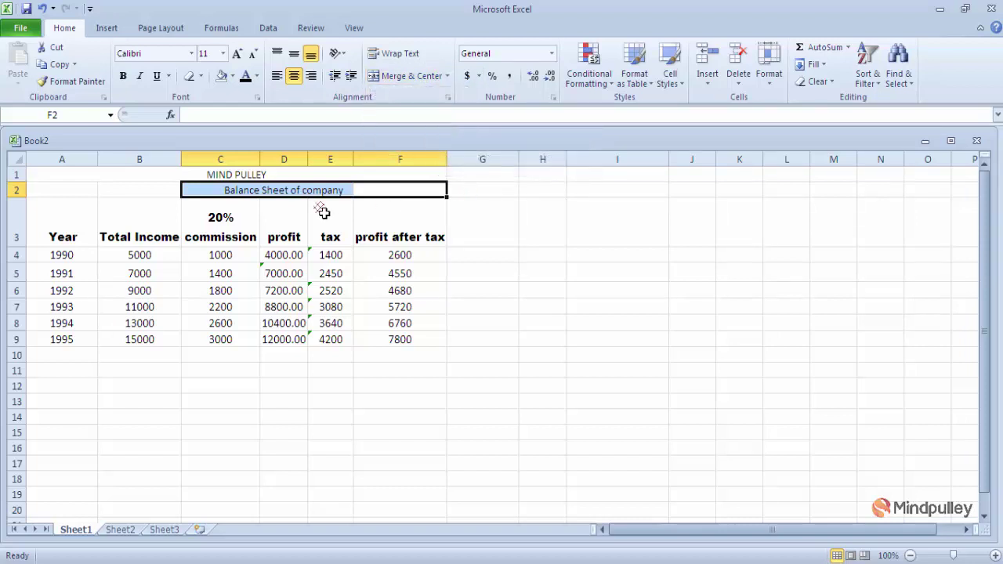
pyautogui.moveTo(458, 210); pyautogui.dragTo(401, 208)
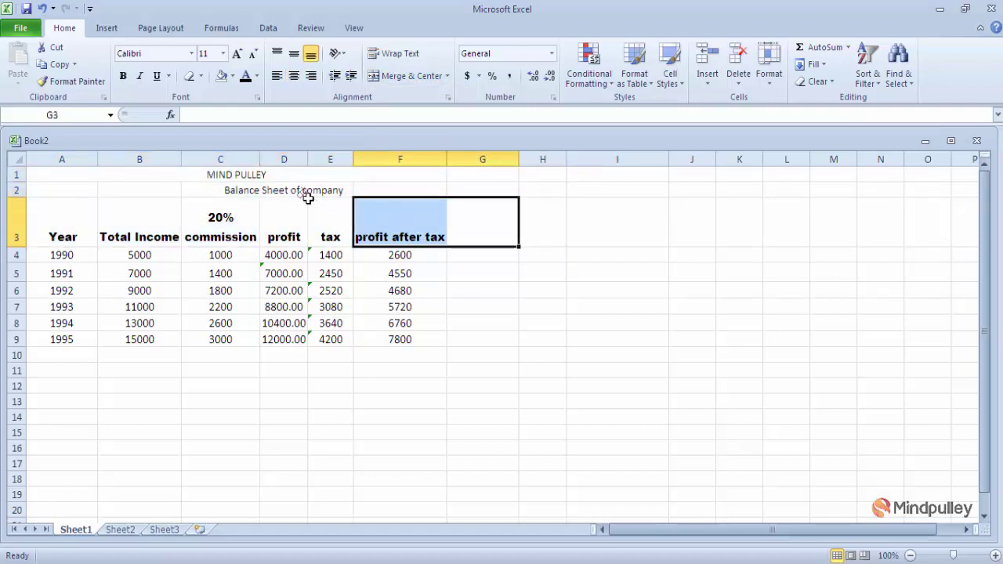
# Merge D2:F2 with Merge Across so the Balance Sheet of company subtitle spans the three columns.
pyautogui.moveTo(298, 193); pyautogui.dragTo(362, 196)
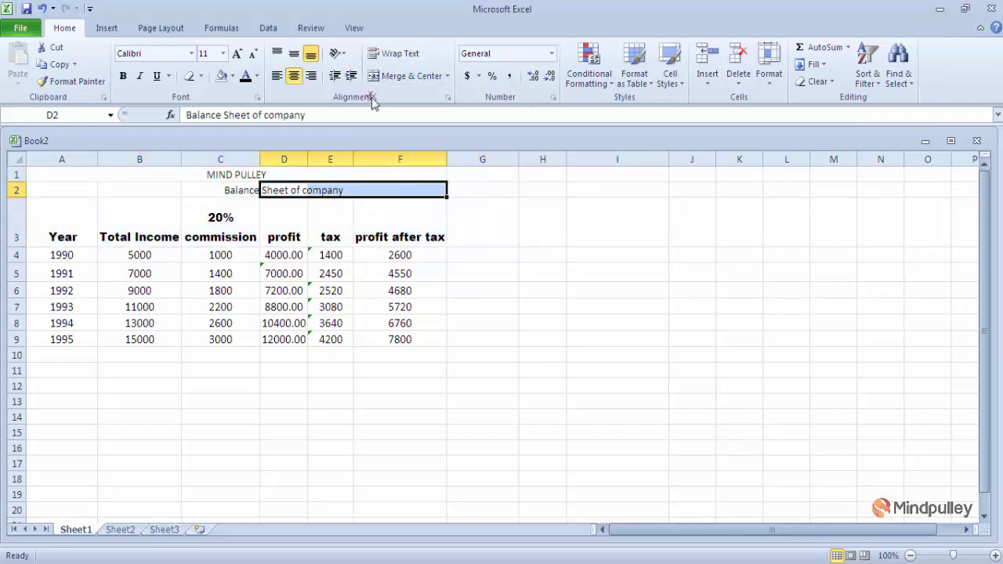
pyautogui.click(449, 76)
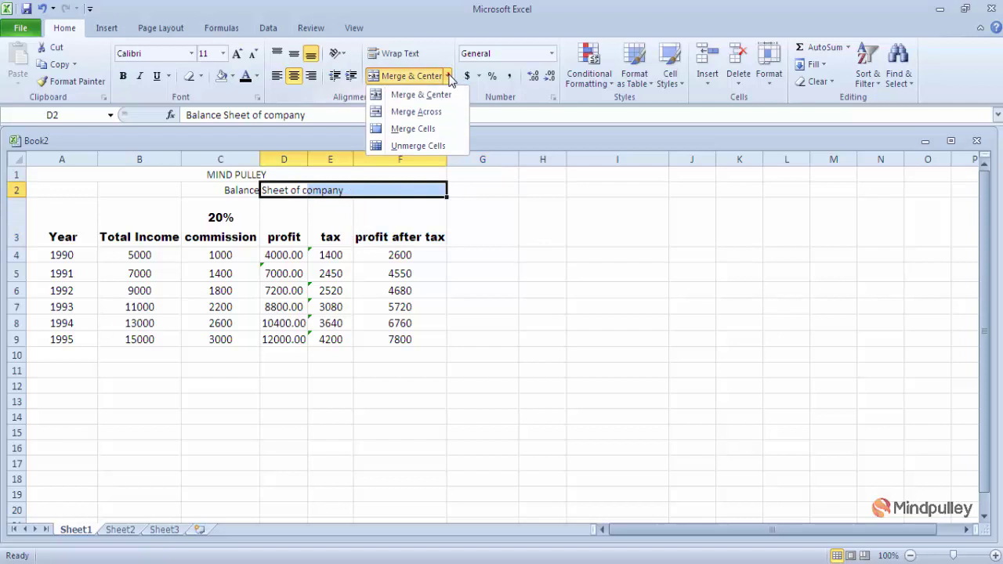
pyautogui.click(430, 115)
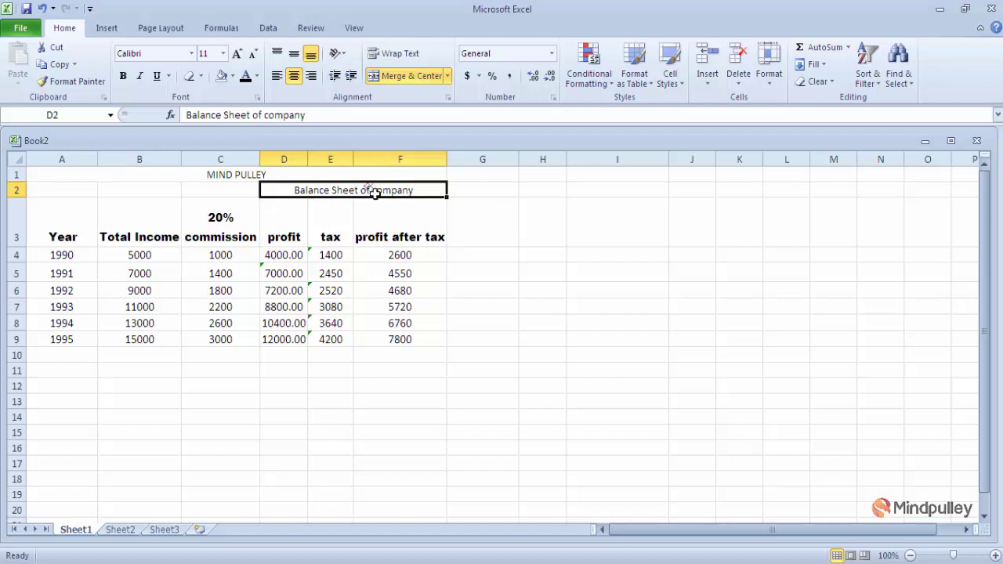
pyautogui.click(492, 239)
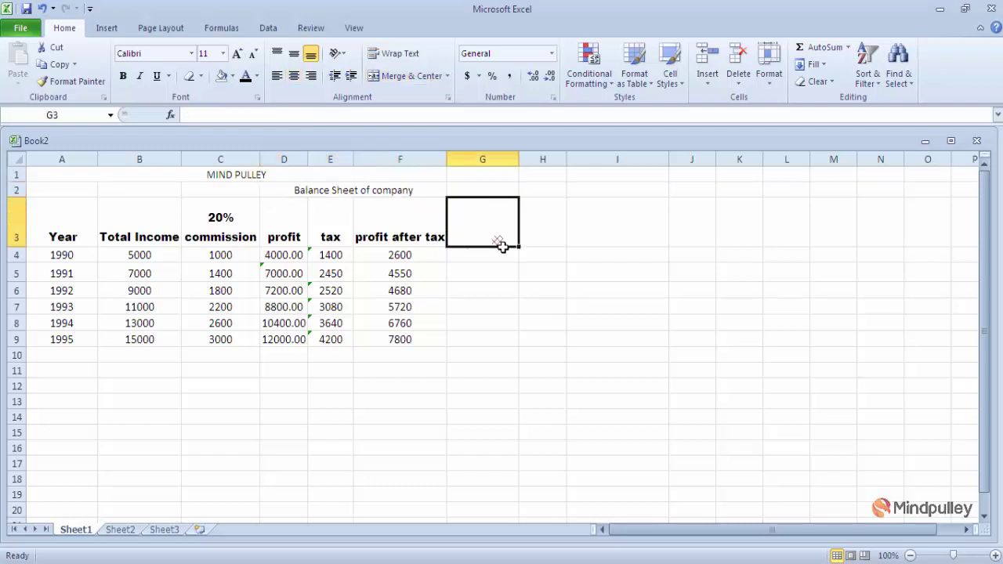
pyautogui.click(510, 291)
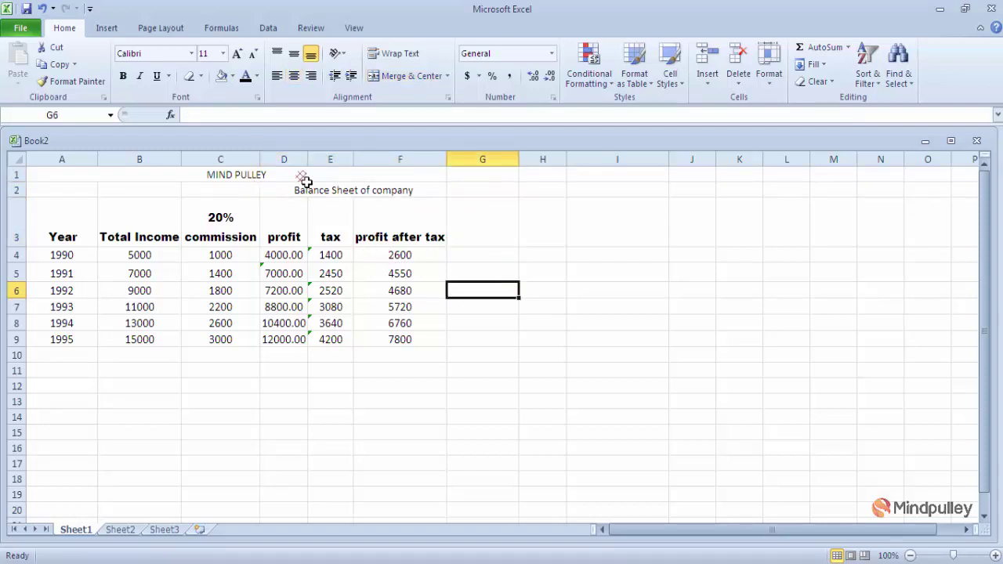
# Merge the blank range I8:K12 beside the table into one cell with Merge Cells.
pyautogui.click(447, 76)
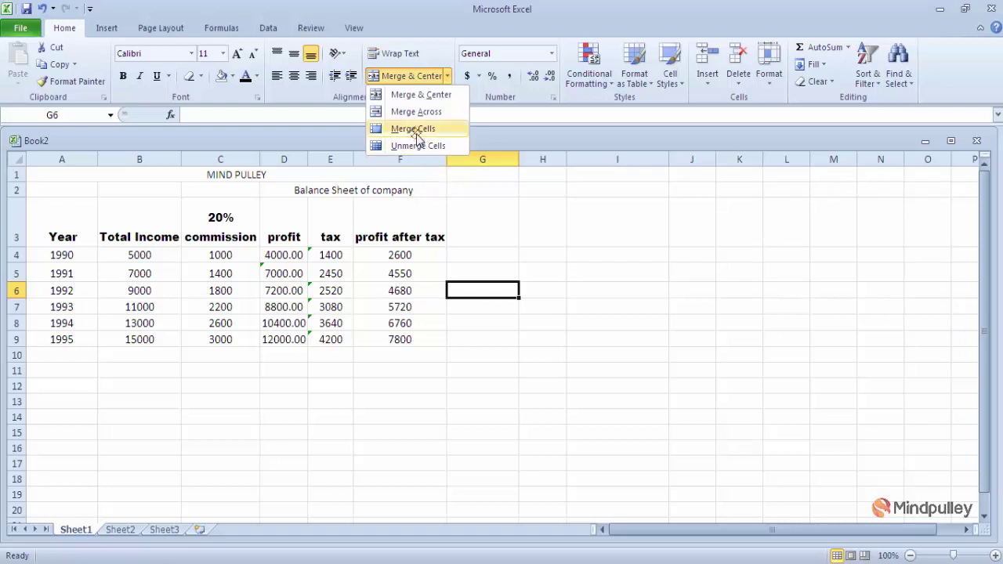
pyautogui.click(530, 246)
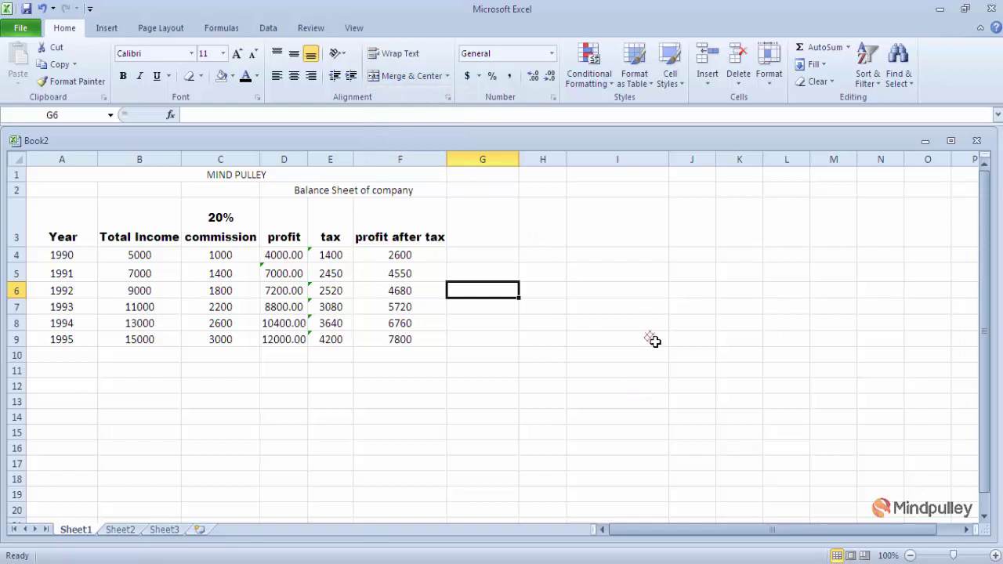
pyautogui.moveTo(651, 325); pyautogui.dragTo(738, 392)
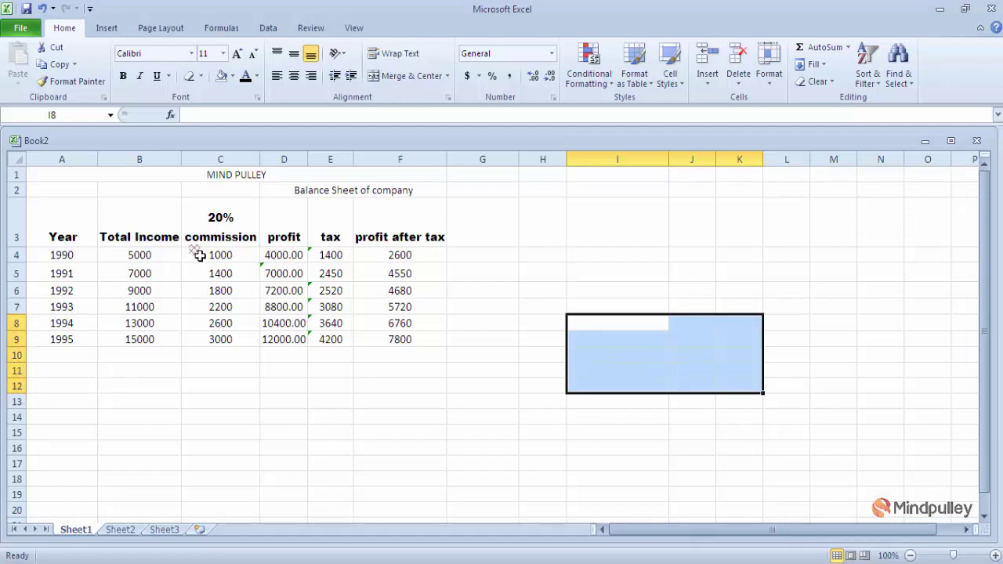
pyautogui.click(446, 76)
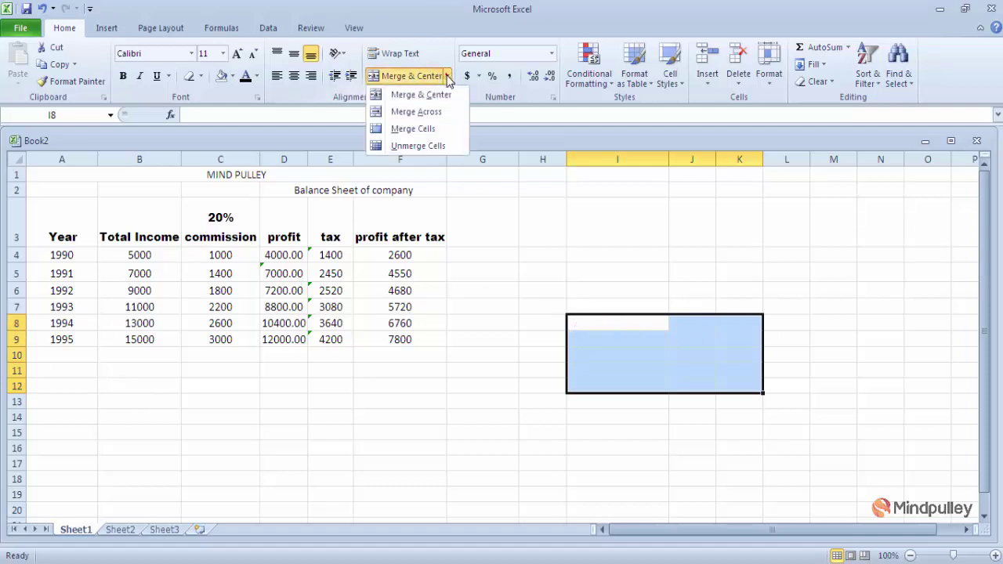
pyautogui.click(427, 131)
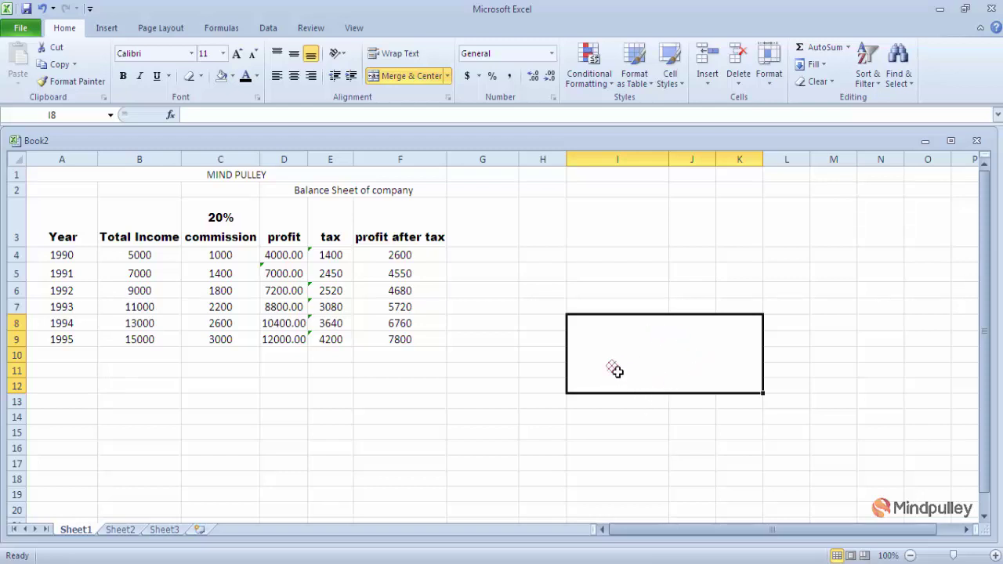
# Unmerge the blank I8:K12 block back into separate cells.
pyautogui.click(447, 76)
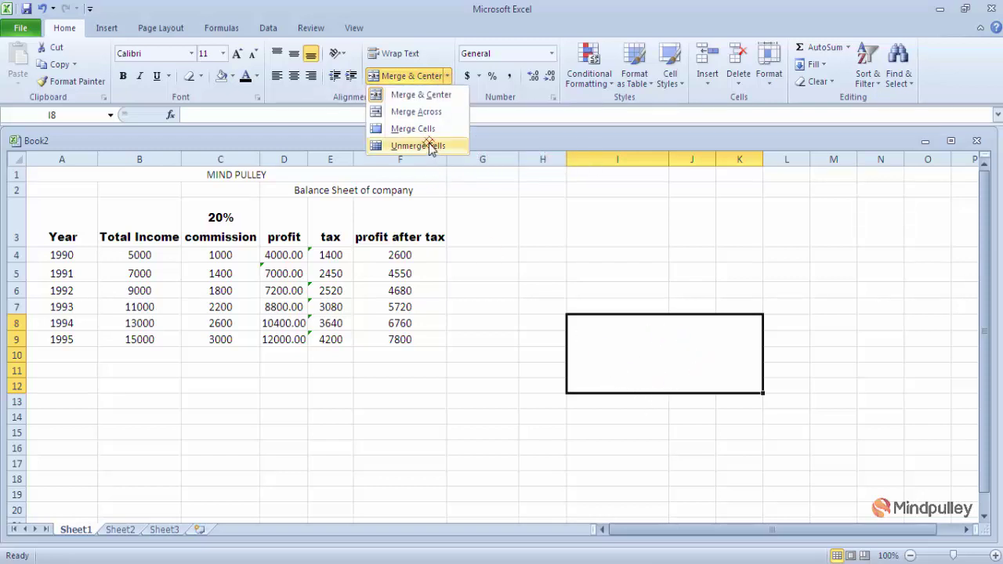
pyautogui.click(603, 333)
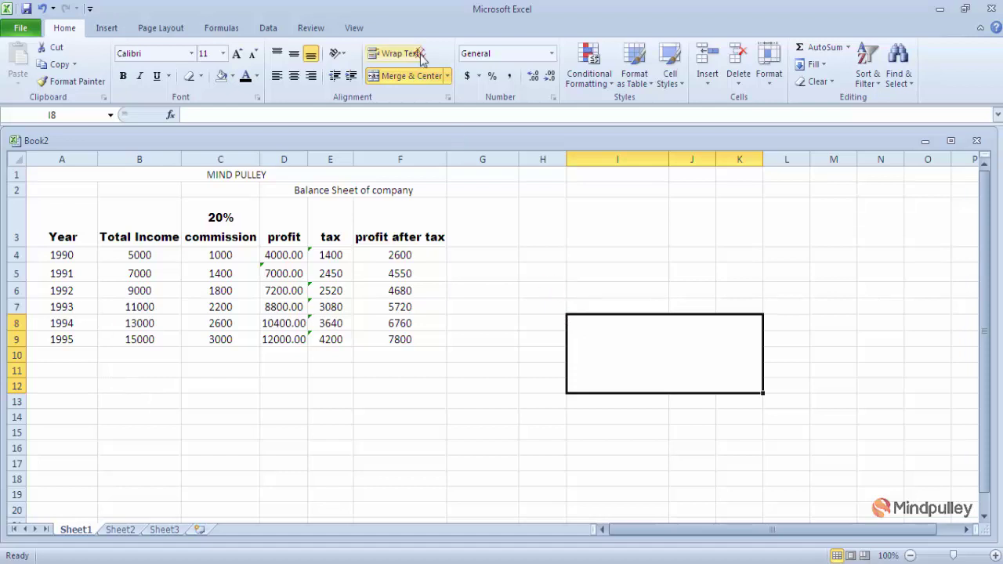
pyautogui.click(447, 79)
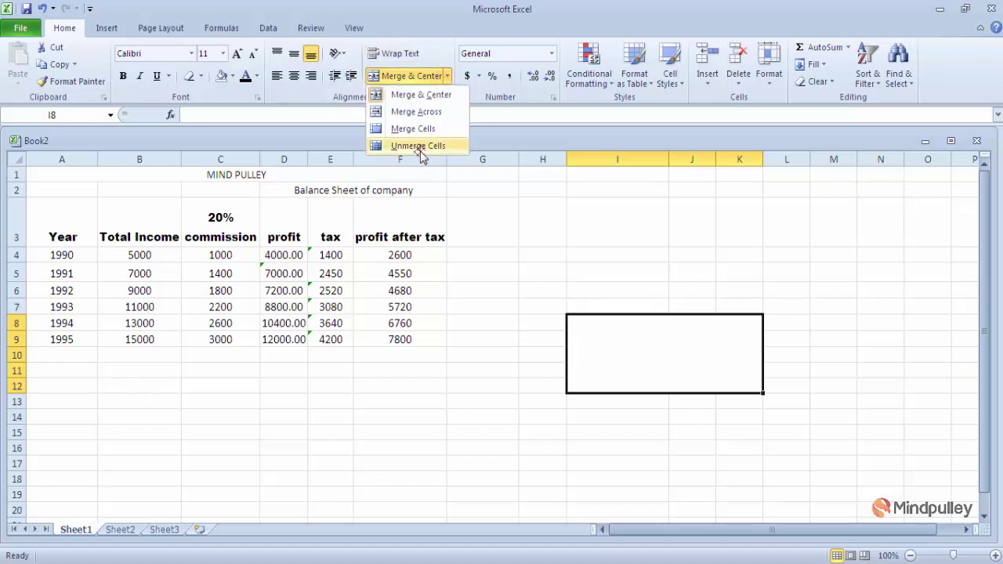
pyautogui.click(417, 148)
pyautogui.click(650, 269)
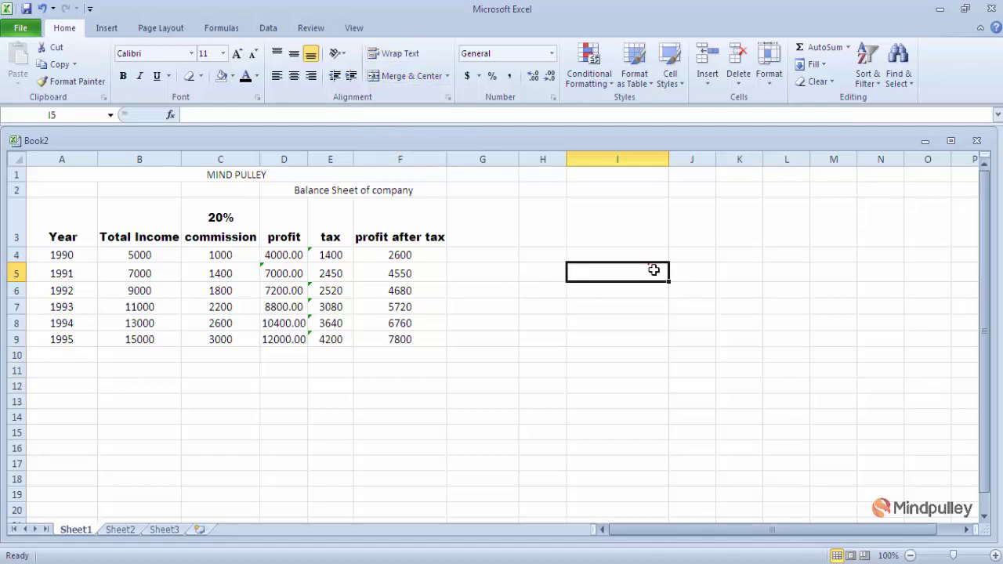